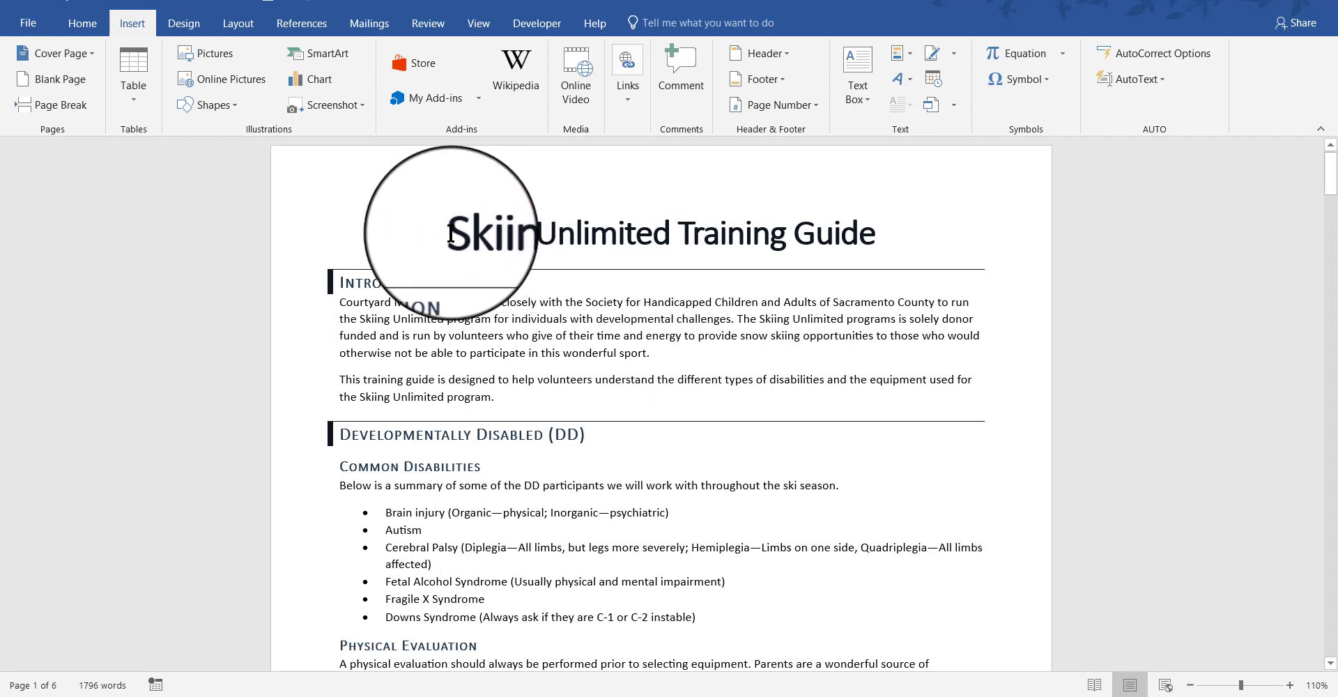
- Select 'Skiing' in the title and open the Links options on the Insert tab
{"action": "left_click_drag", "start_coordinate": [450, 235], "coordinate": [528, 235]}
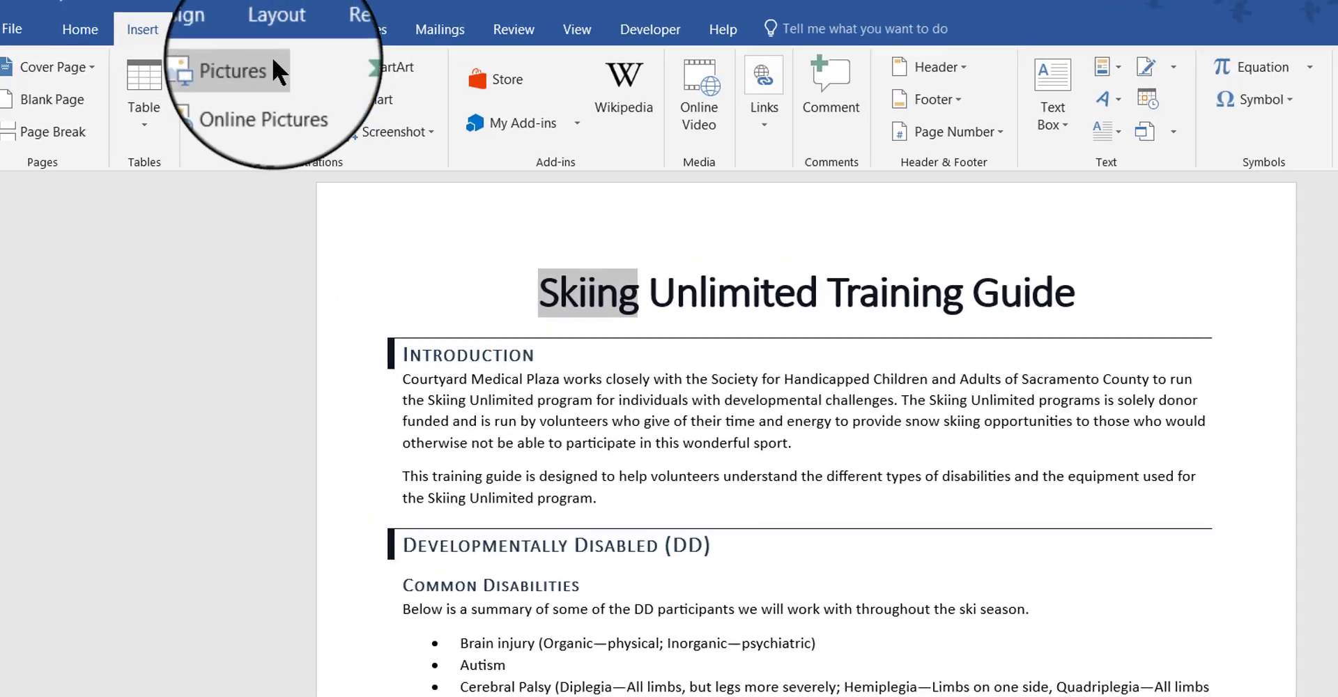
{"action": "left_click", "coordinate": [143, 28]}
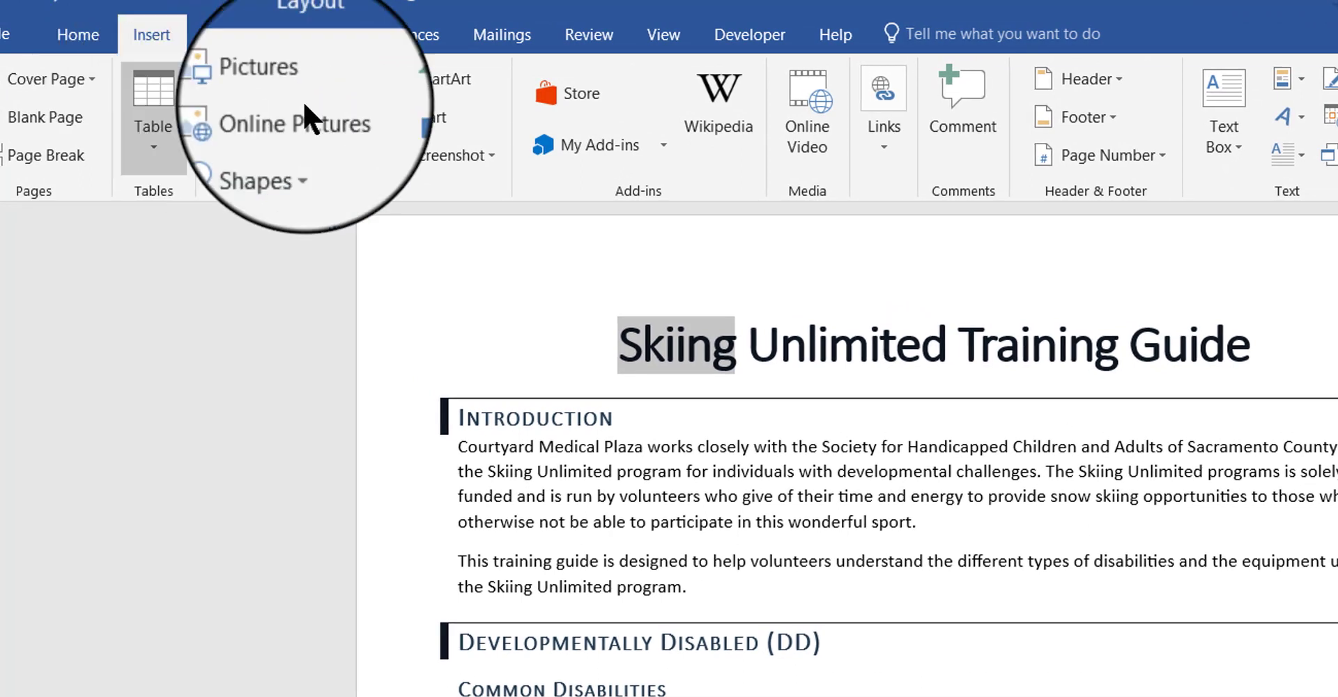
{"action": "left_click", "coordinate": [889, 145]}
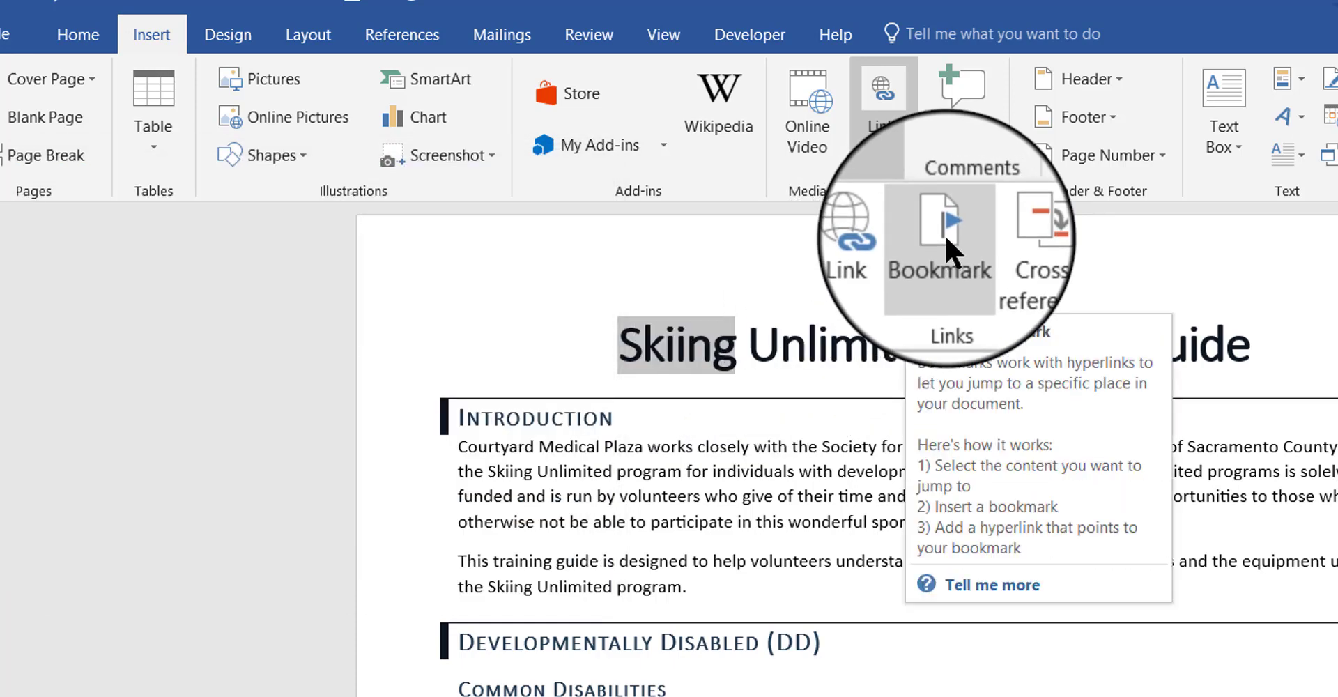
- Open the Bookmark dialog, move it aside, and enter the name 'Top of Page 1'
{"action": "left_click", "coordinate": [962, 225]}
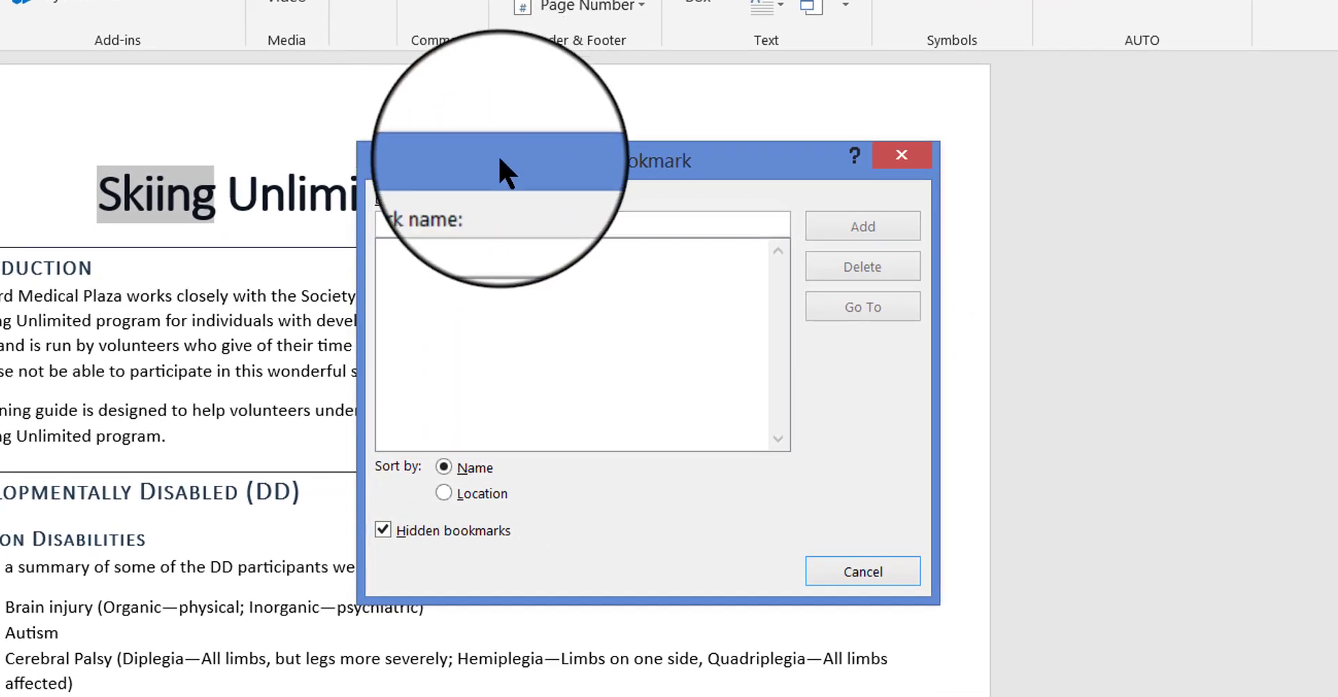
{"action": "left_click", "coordinate": [499, 159]}
{"action": "left_click_drag", "start_coordinate": [499, 159], "coordinate": [483, 110]}
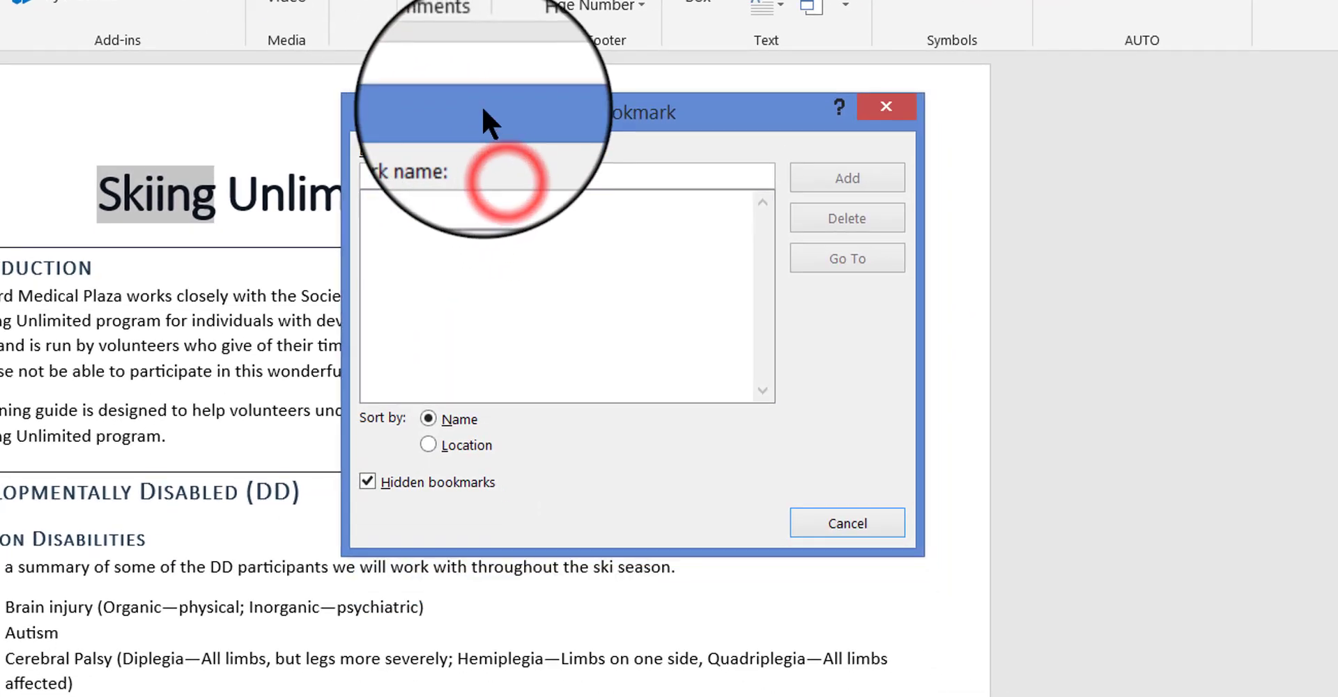
{"action": "left_click", "coordinate": [425, 177]}
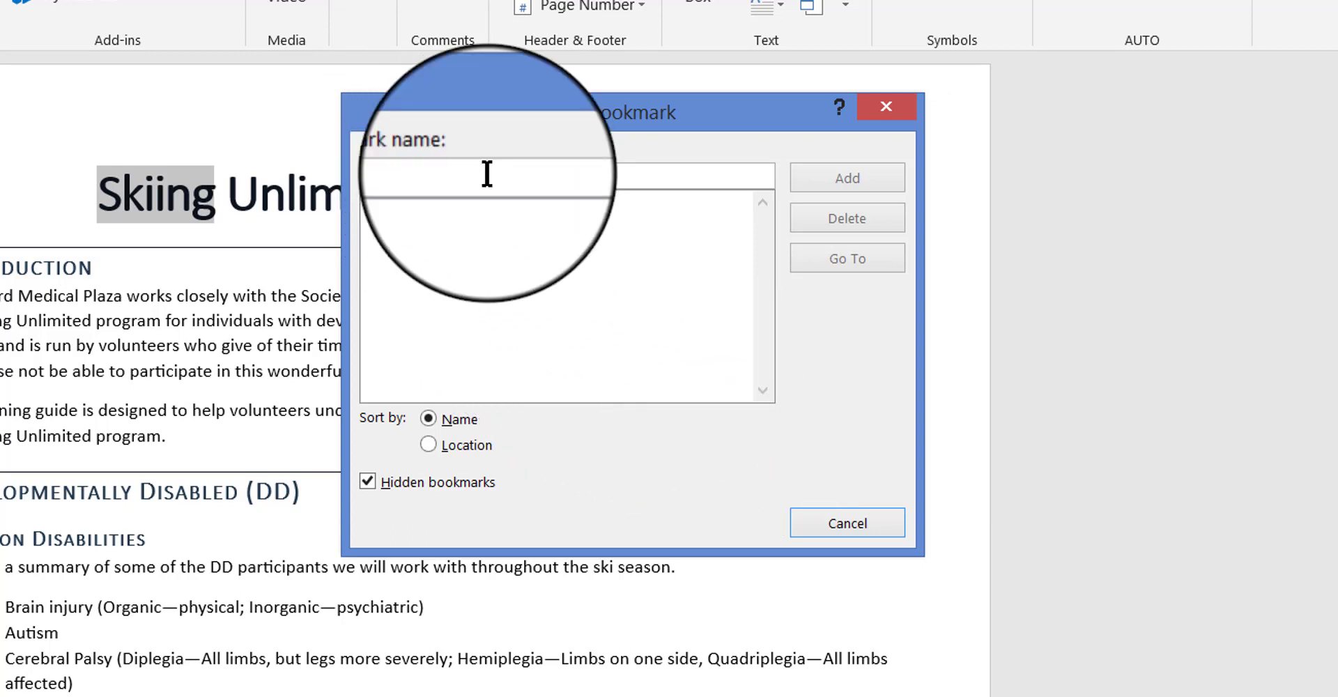
{"action": "type", "text": "S"}
{"action": "type", "text": "Page"}
{"action": "type", "text": " 1"}
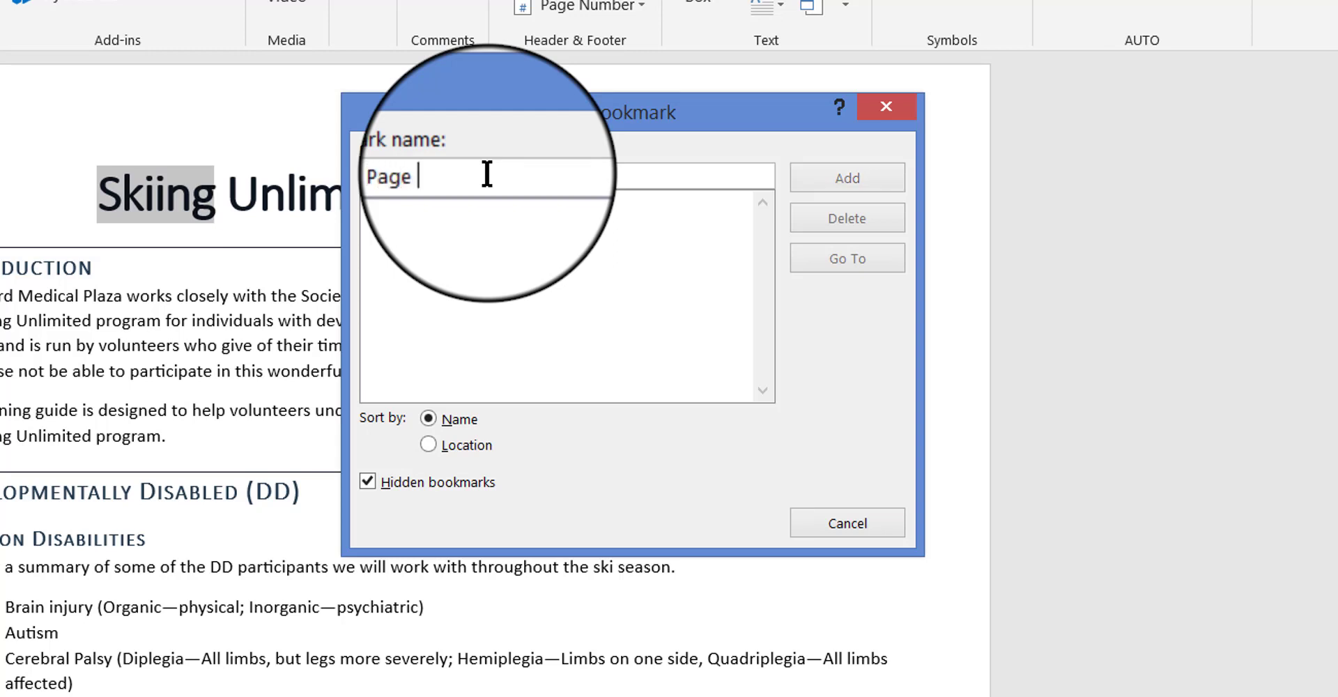
{"action": "key", "text": "Home"}
{"action": "type", "text": "Top of"}
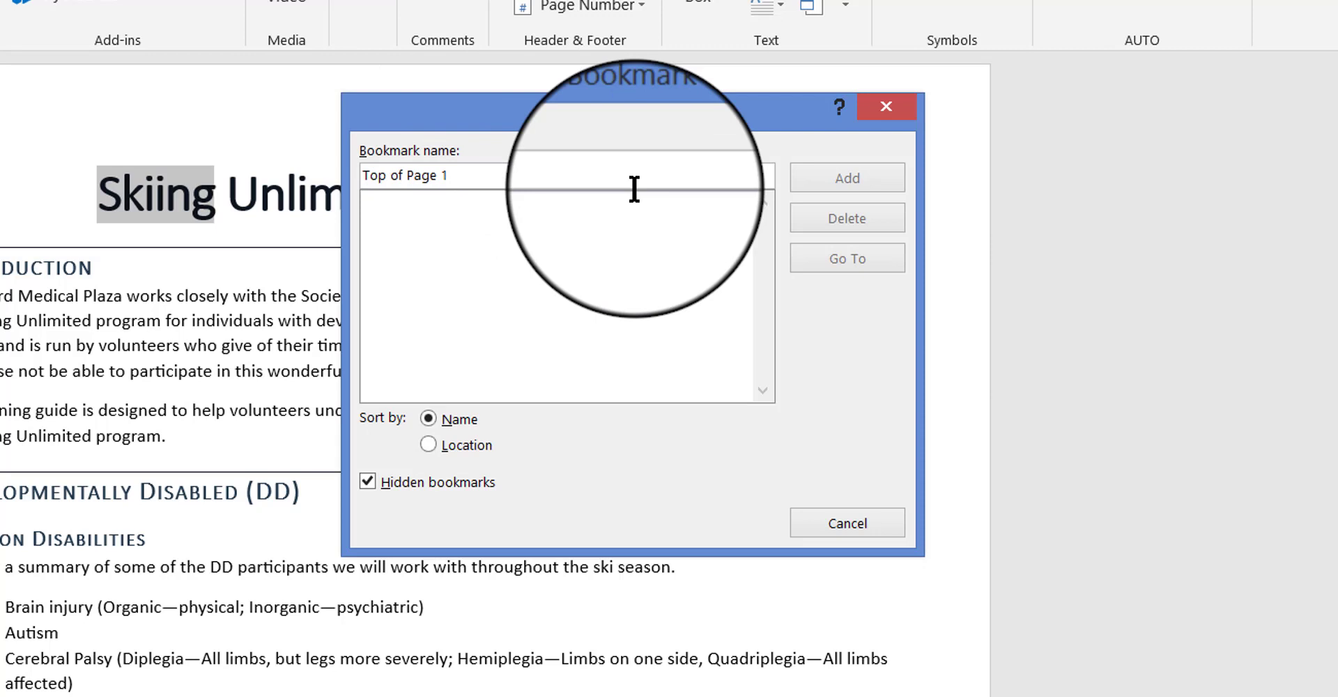
- Replace the spaces with underscores so the bookmark name reads Top_of_Page_1
{"action": "left_click", "coordinate": [813, 177]}
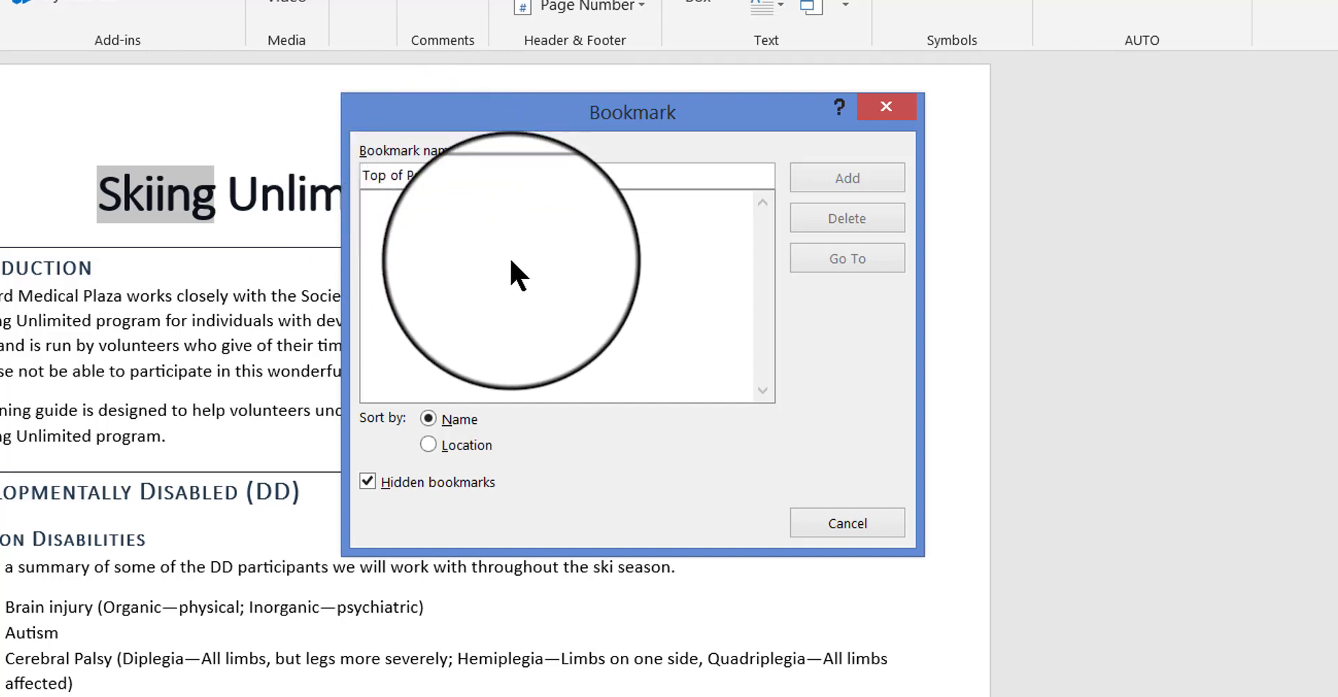
{"action": "left_click", "coordinate": [394, 174]}
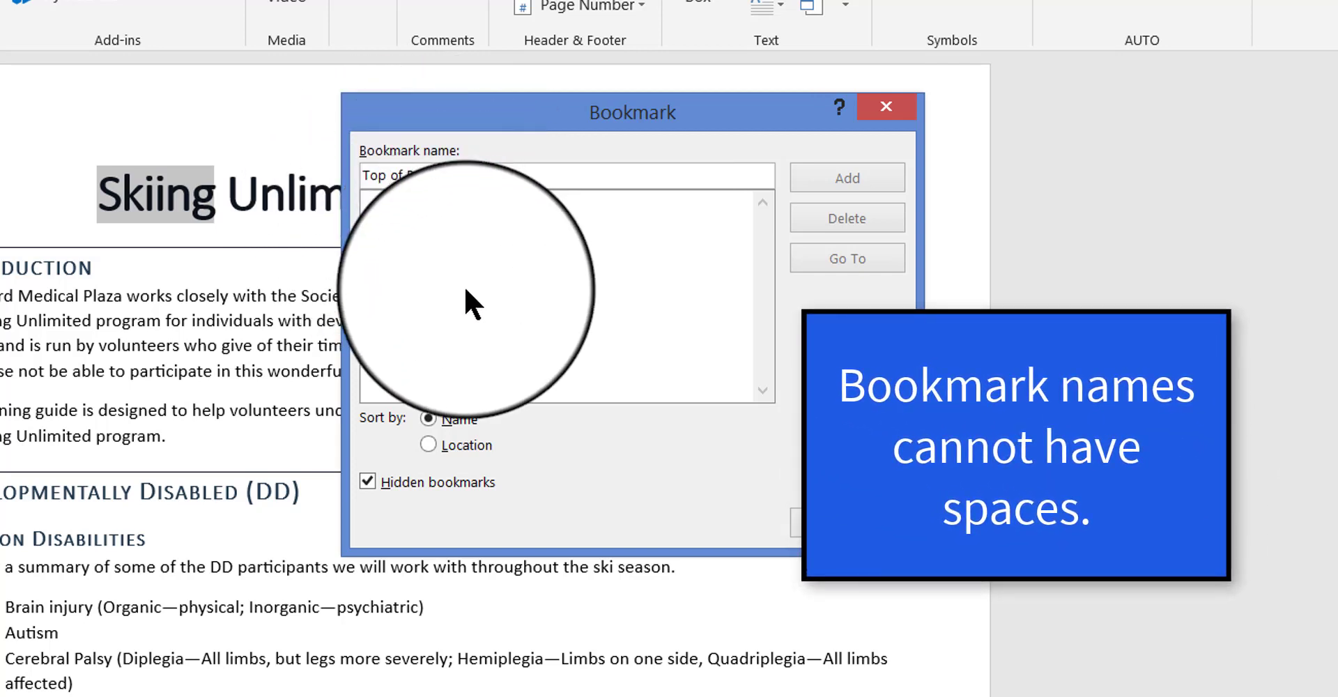
{"action": "key", "text": "BackSpace"}
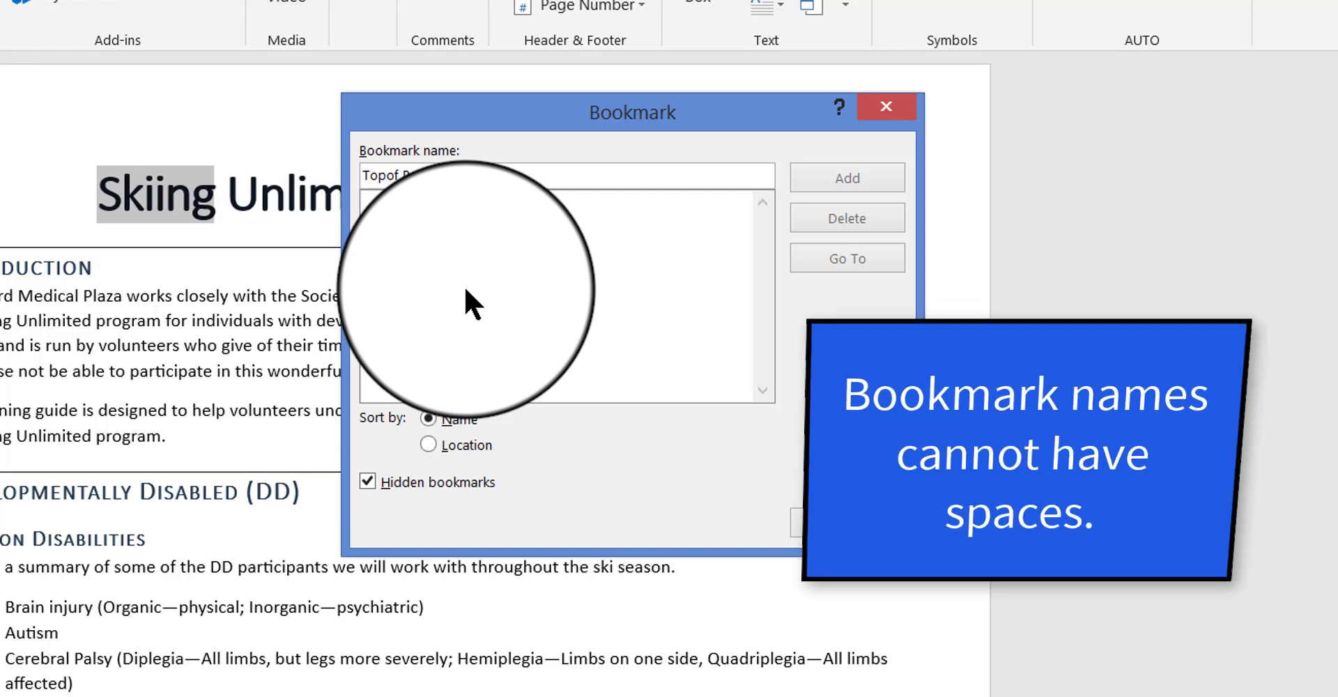
{"action": "type", "text": "_of_"}
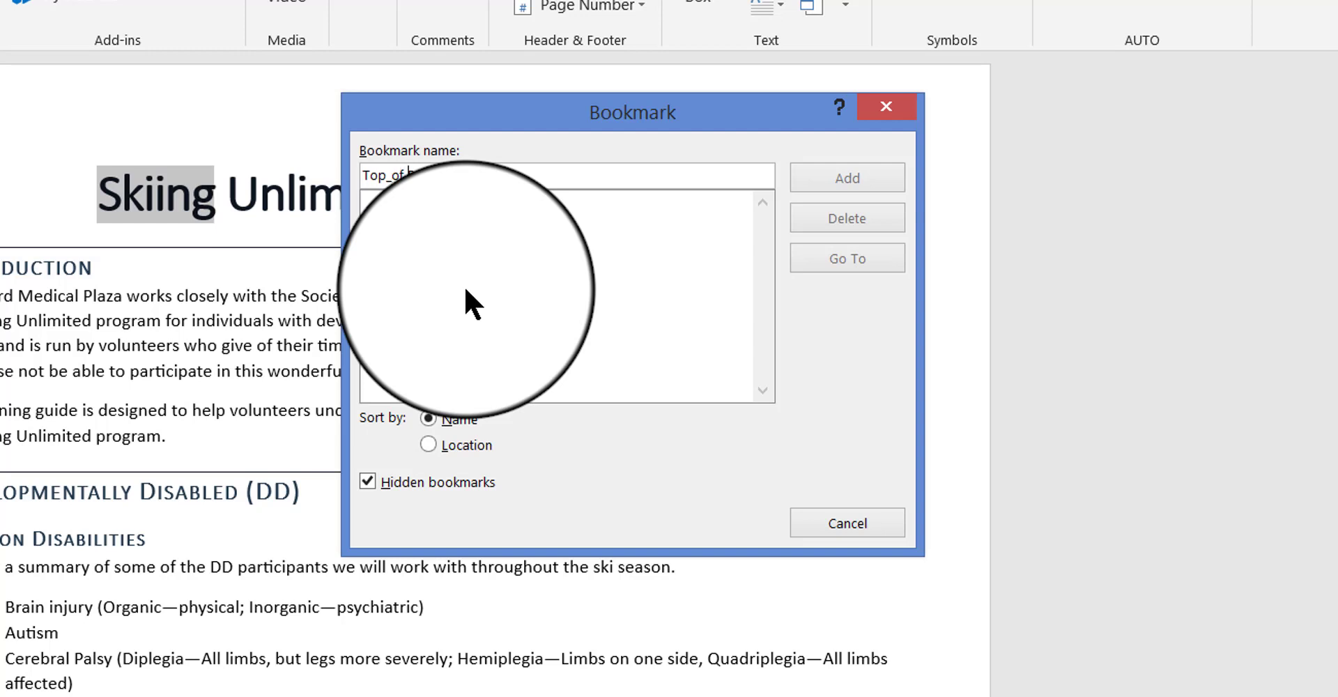
{"action": "key", "text": "Delete"}
{"action": "type", "text": "_Page_1"}
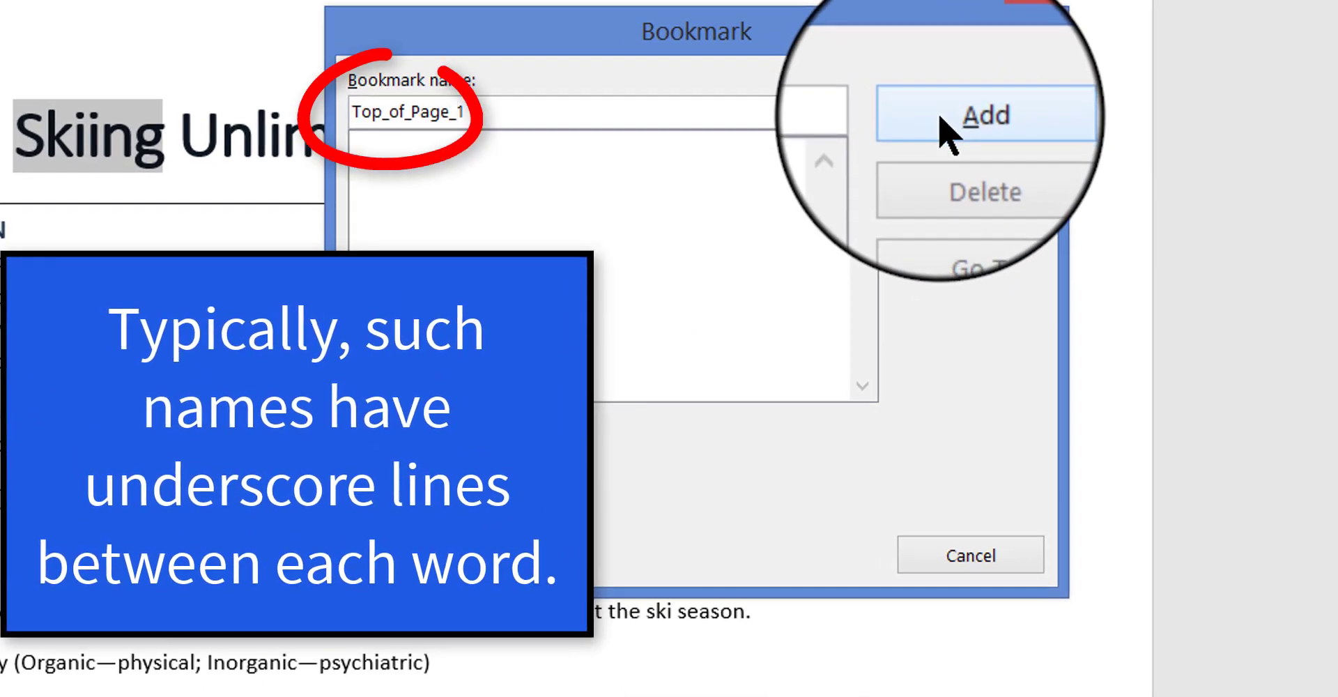
{"action": "left_click", "coordinate": [752, 119]}
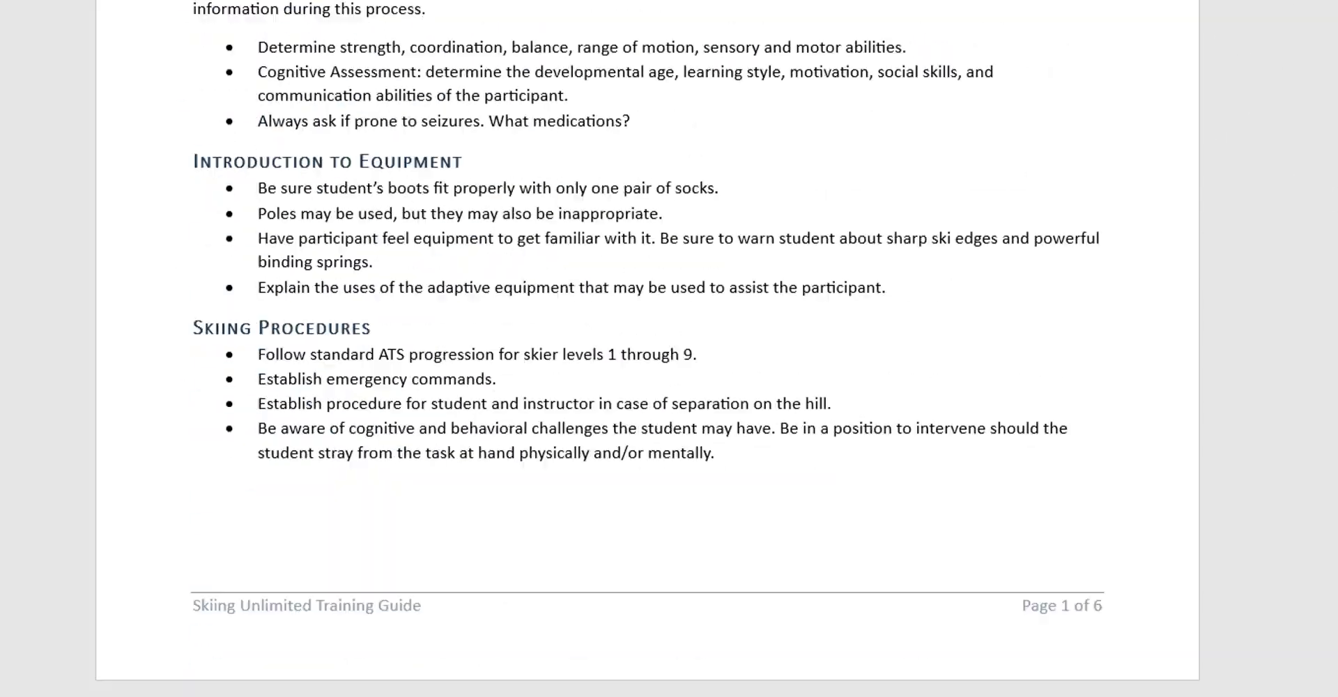
- Scroll to page 6 and place the cursor on the empty line below the Racecourse bullet
{"action": "scroll", "coordinate": [641, 348], "scroll_direction": "down", "scroll_amount": 20}
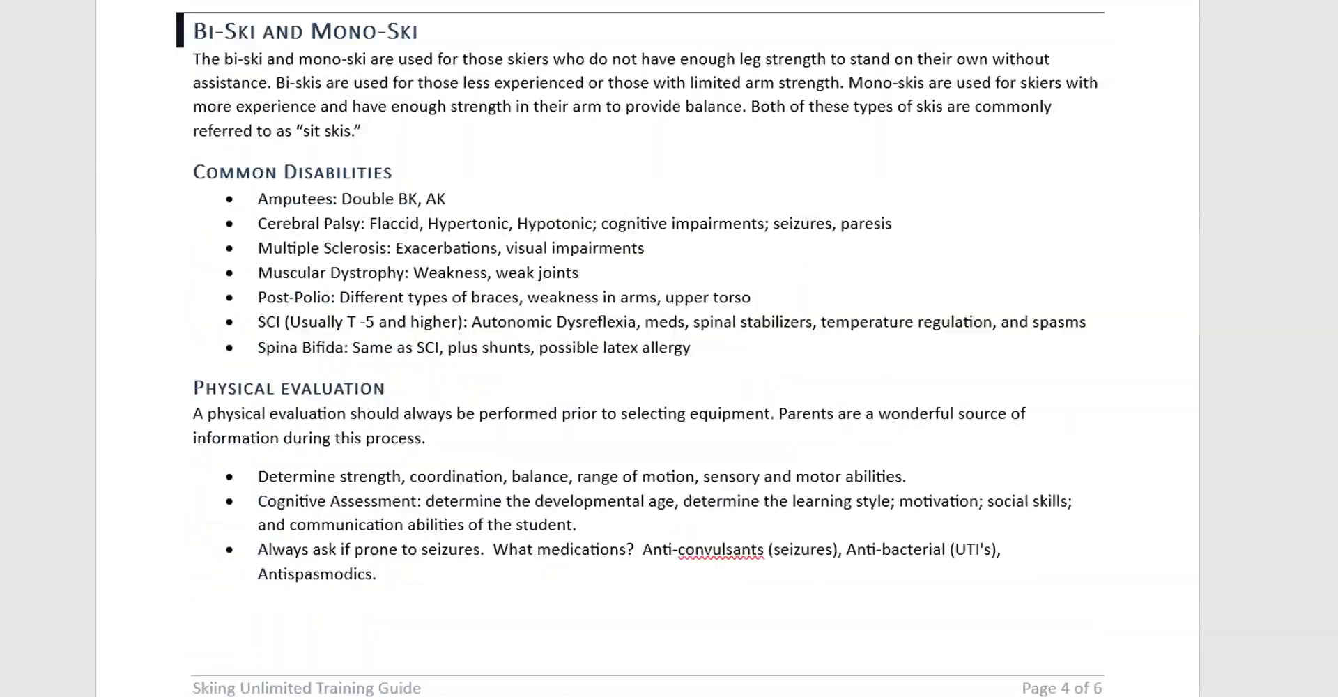
{"action": "scroll", "coordinate": [641, 348], "scroll_direction": "down", "scroll_amount": 2}
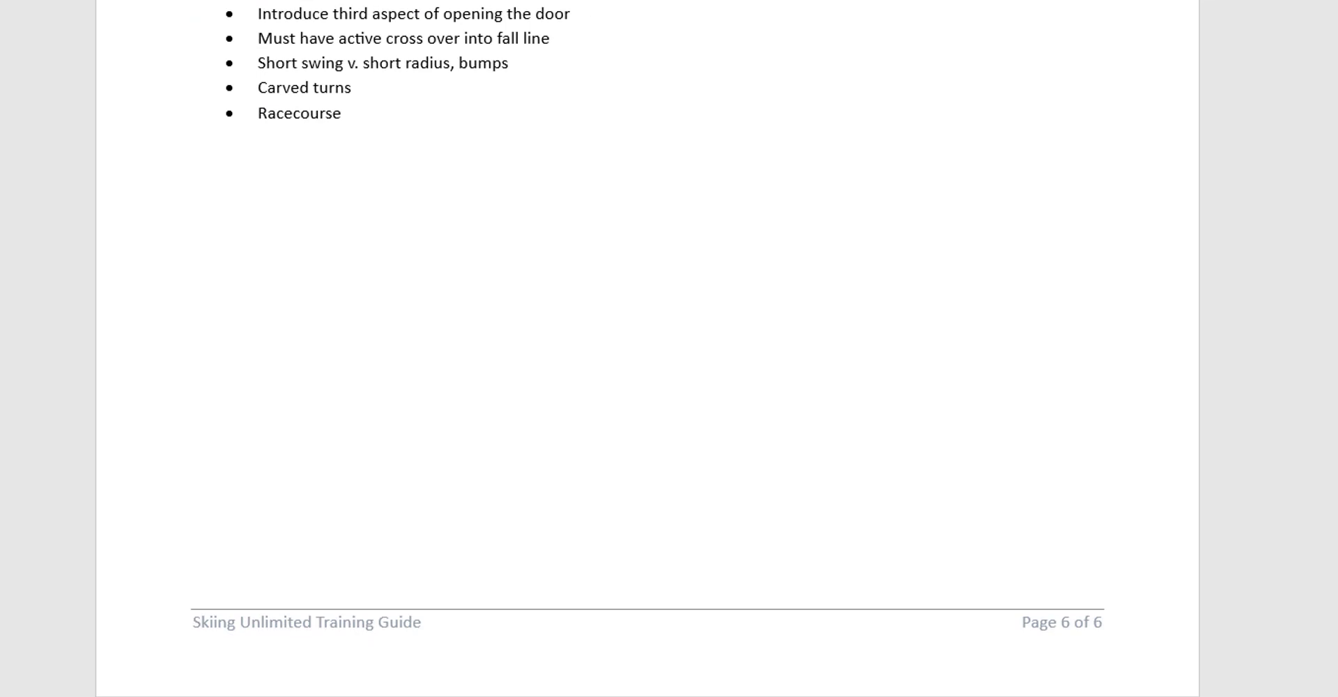
{"action": "left_click", "coordinate": [263, 213]}
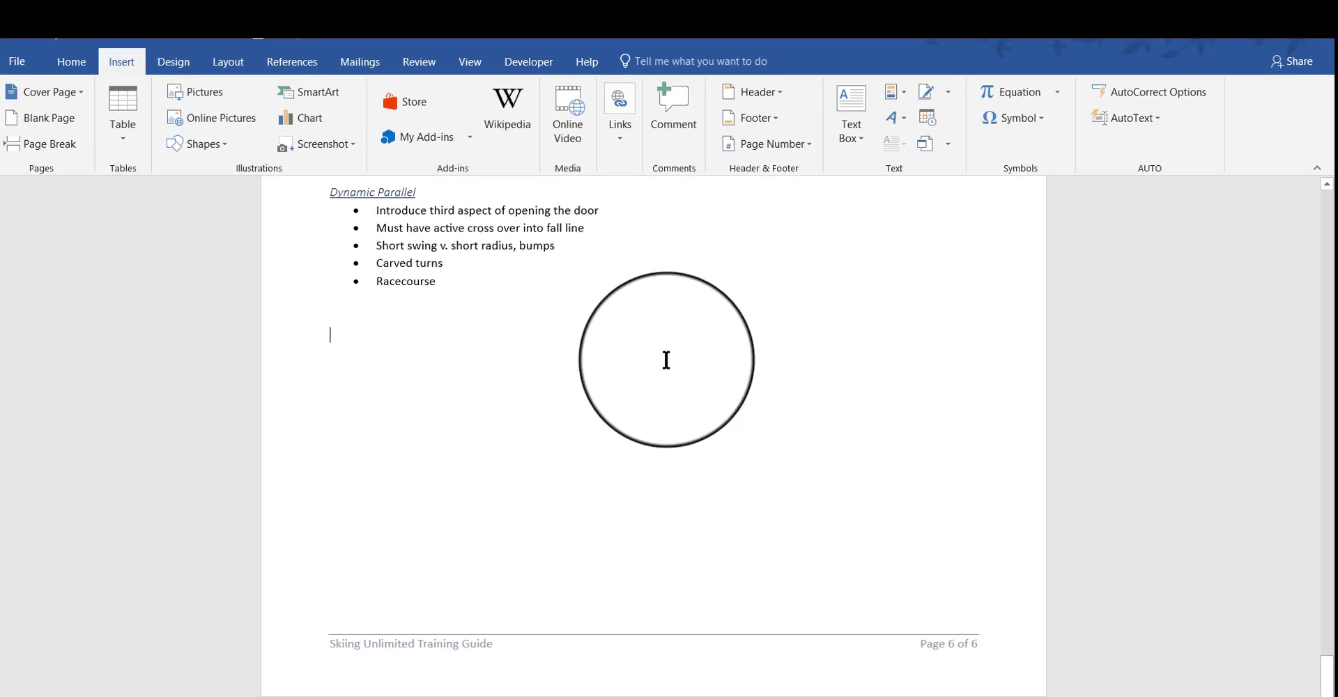
- Open Insert Hyperlink, switch to Place in This Document, and scroll to the Top_of_Page_1 bookmark
{"action": "left_click", "coordinate": [620, 132]}
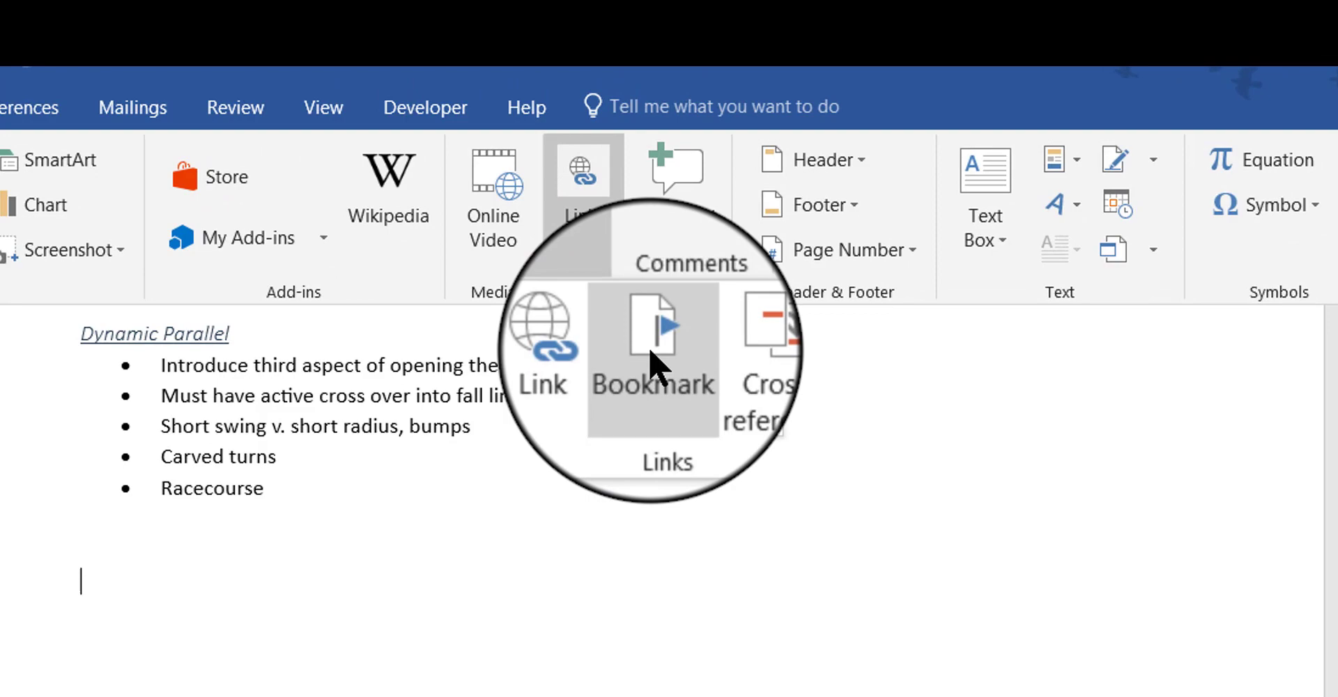
{"action": "left_click", "coordinate": [561, 361]}
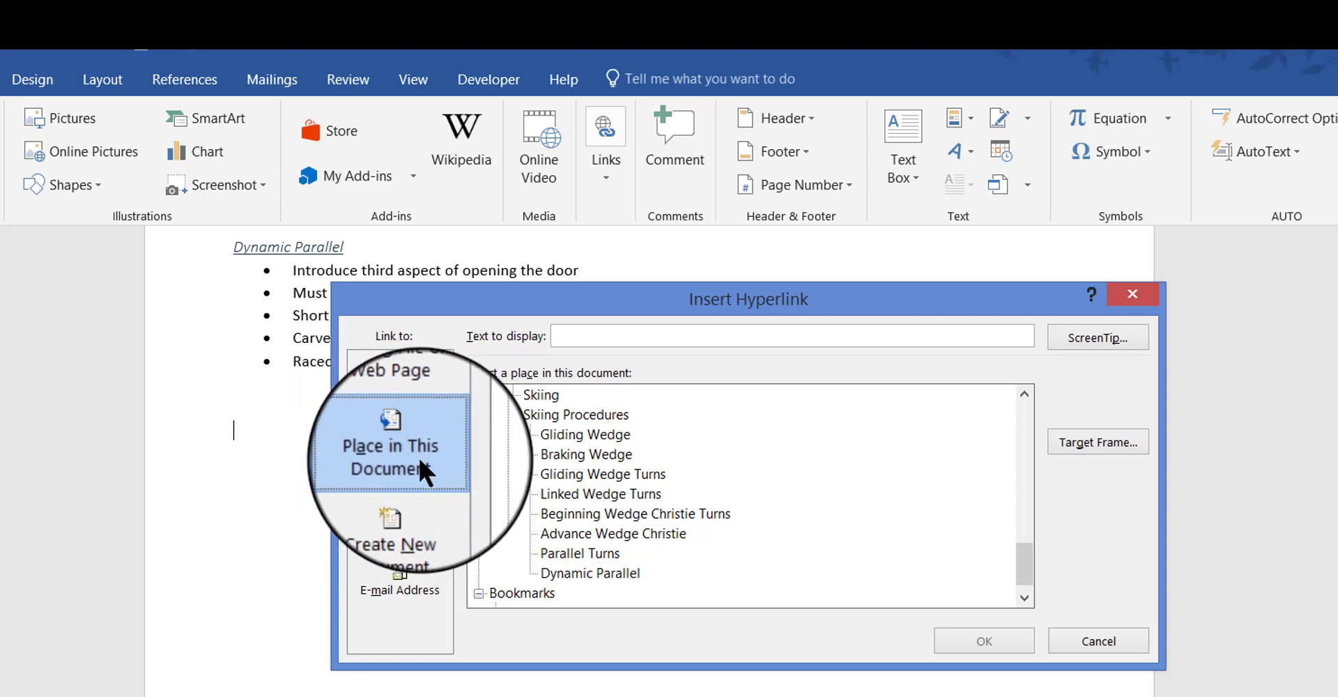
{"action": "left_click", "coordinate": [418, 380]}
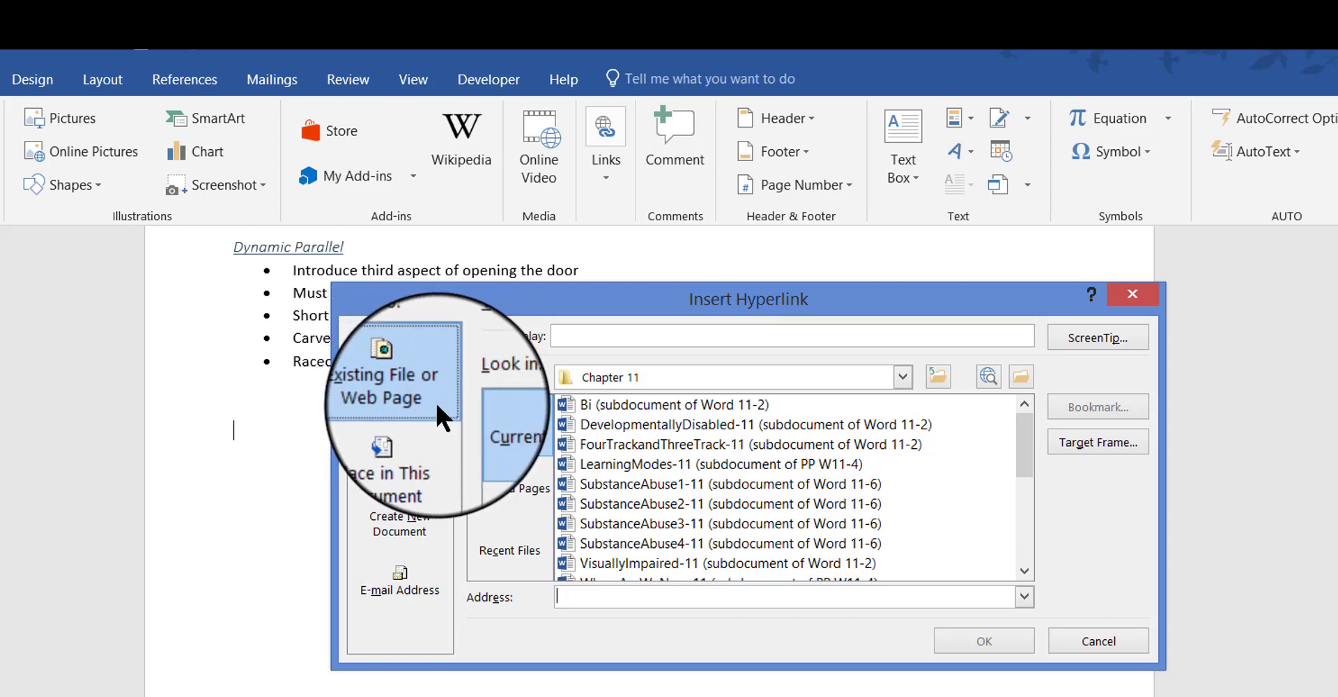
{"action": "left_click", "coordinate": [391, 446]}
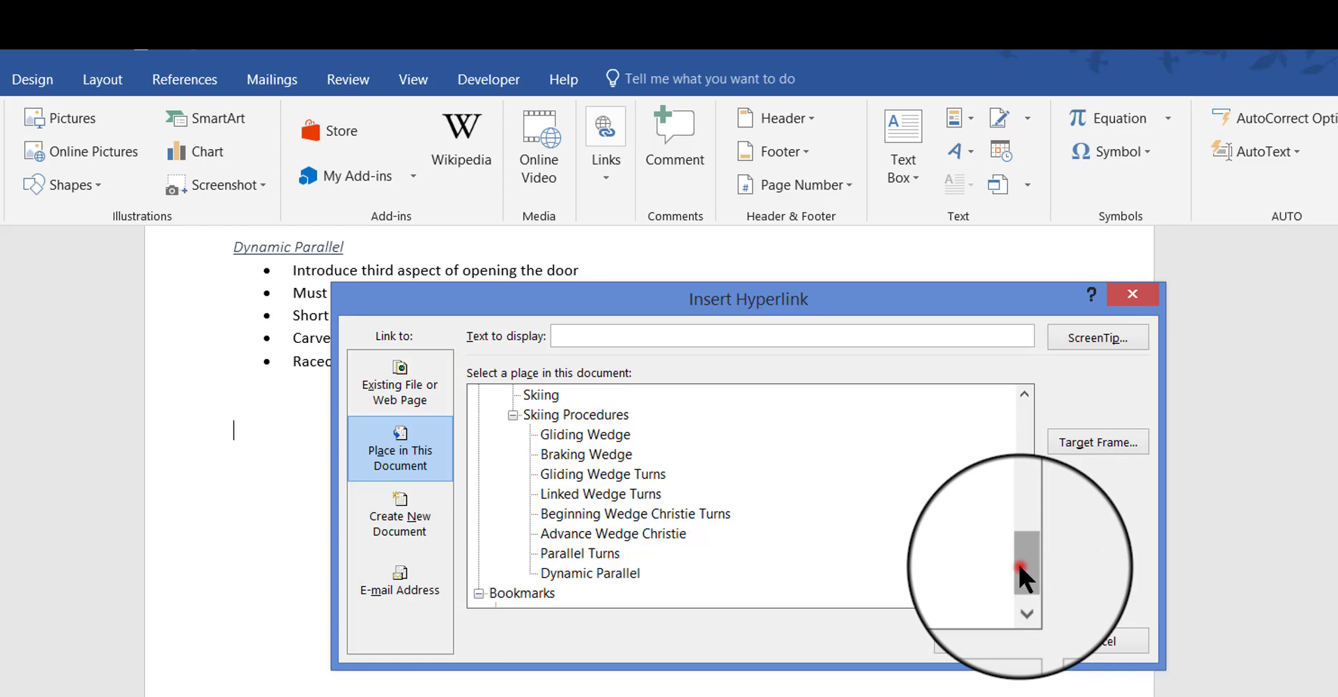
{"action": "left_click_drag", "start_coordinate": [1017, 562], "coordinate": [1009, 415]}
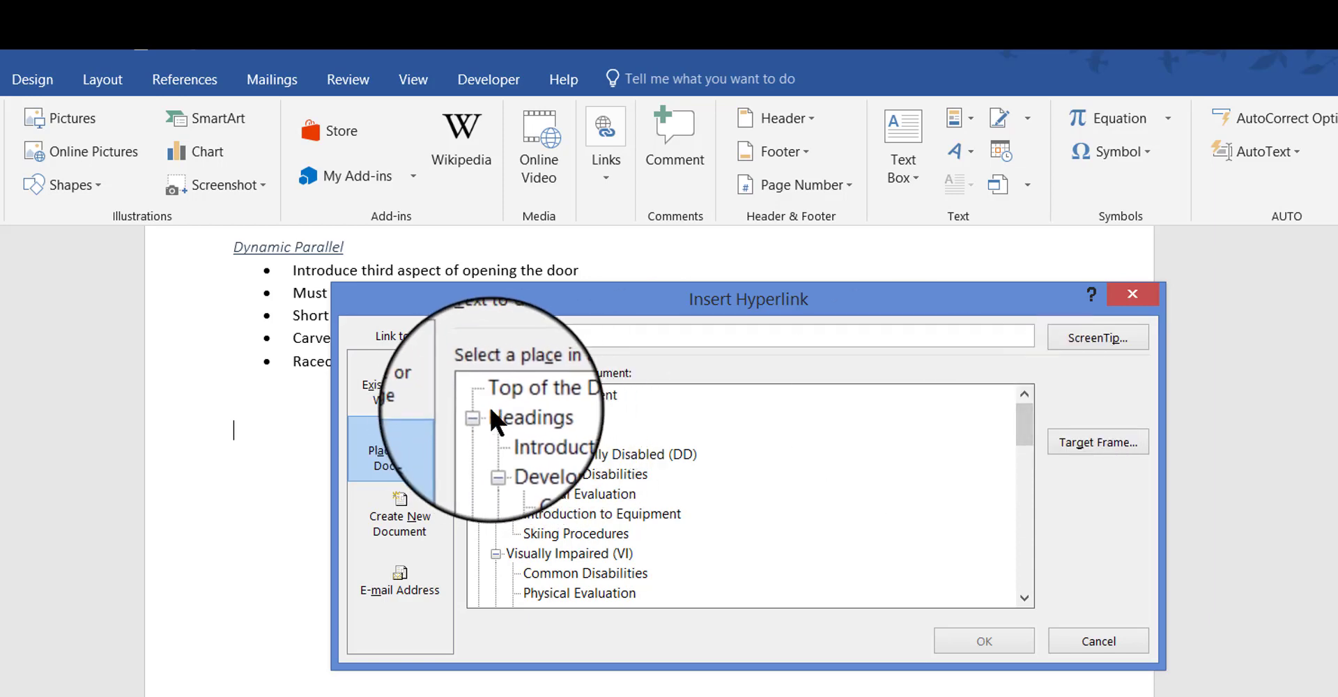
{"action": "left_click_drag", "start_coordinate": [1030, 416], "coordinate": [1033, 489]}
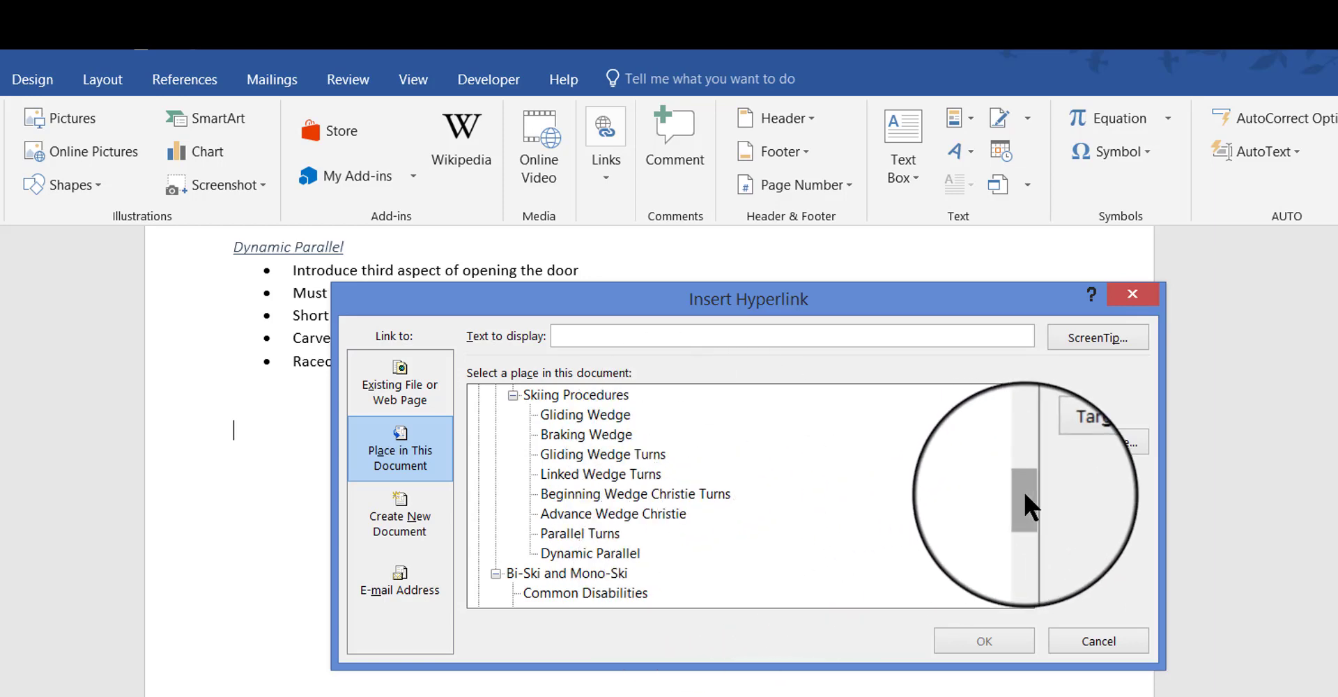
{"action": "left_click_drag", "start_coordinate": [1026, 495], "coordinate": [1026, 562]}
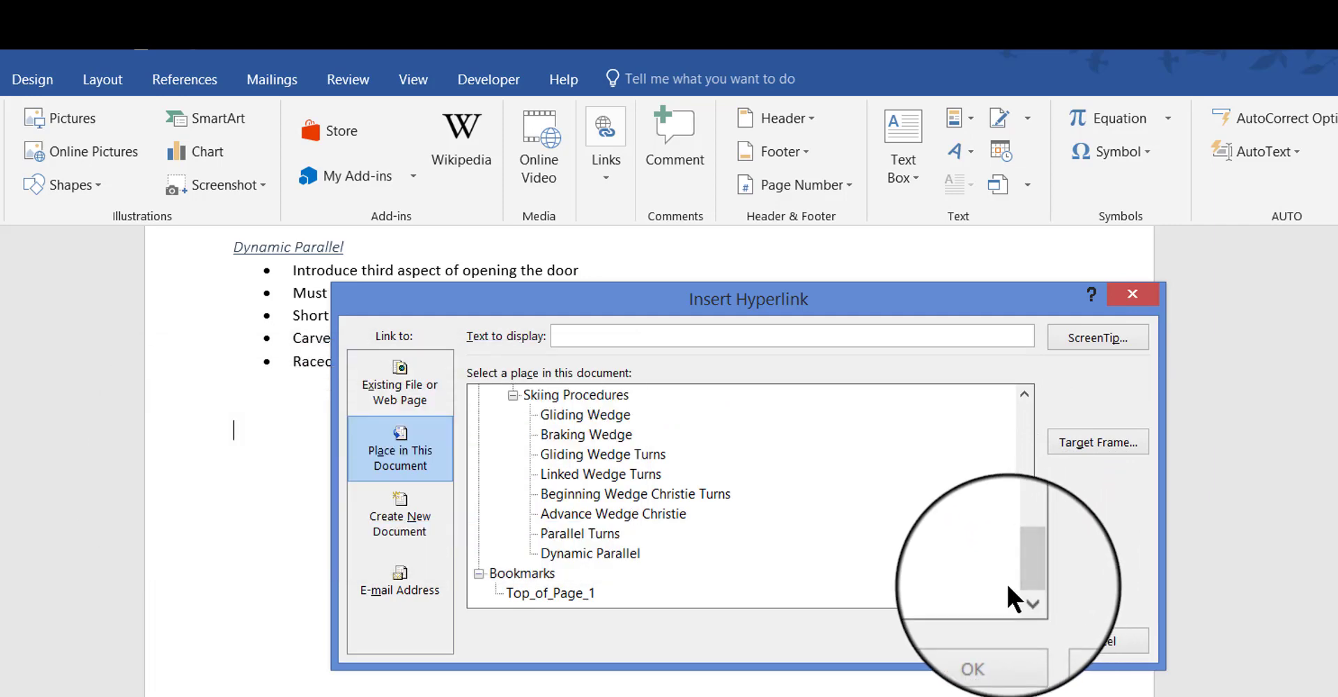
{"action": "left_click", "coordinate": [1026, 563]}
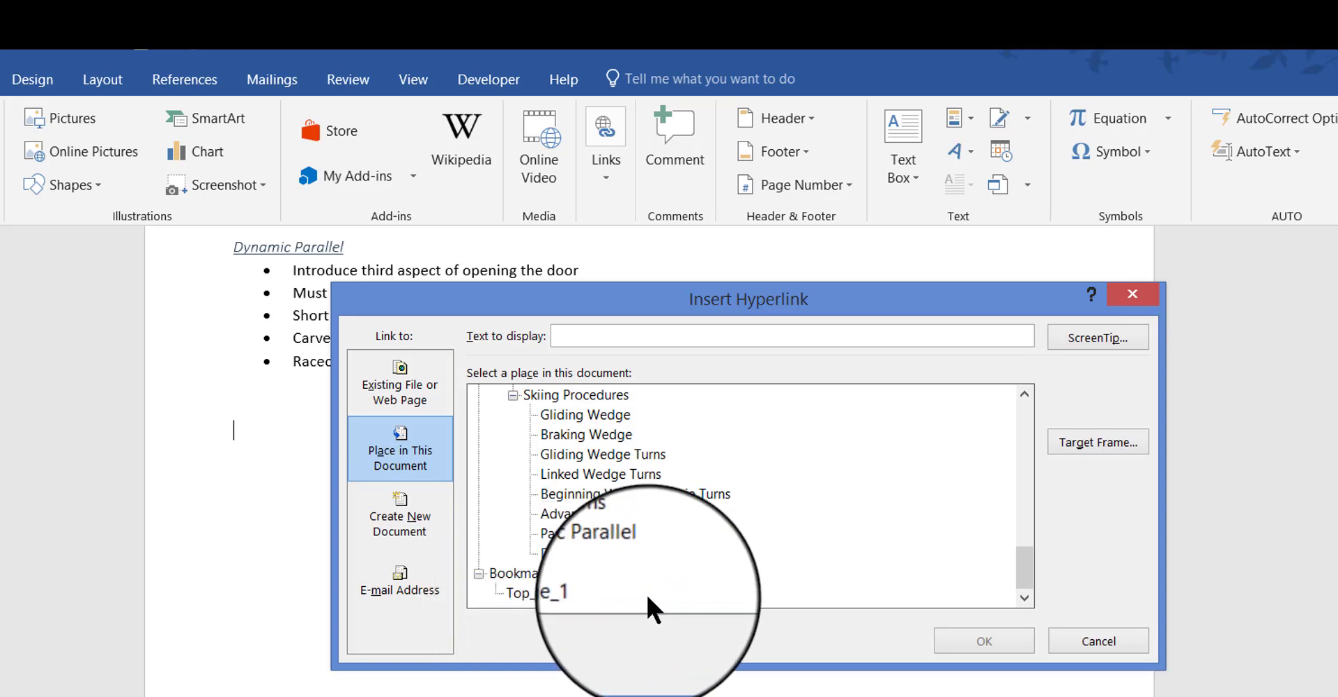
- Link to Top_of_Page_1 showing 'Return to Top of Page 1', with ScreenTip 'Return to Top'
{"action": "left_click", "coordinate": [551, 587]}
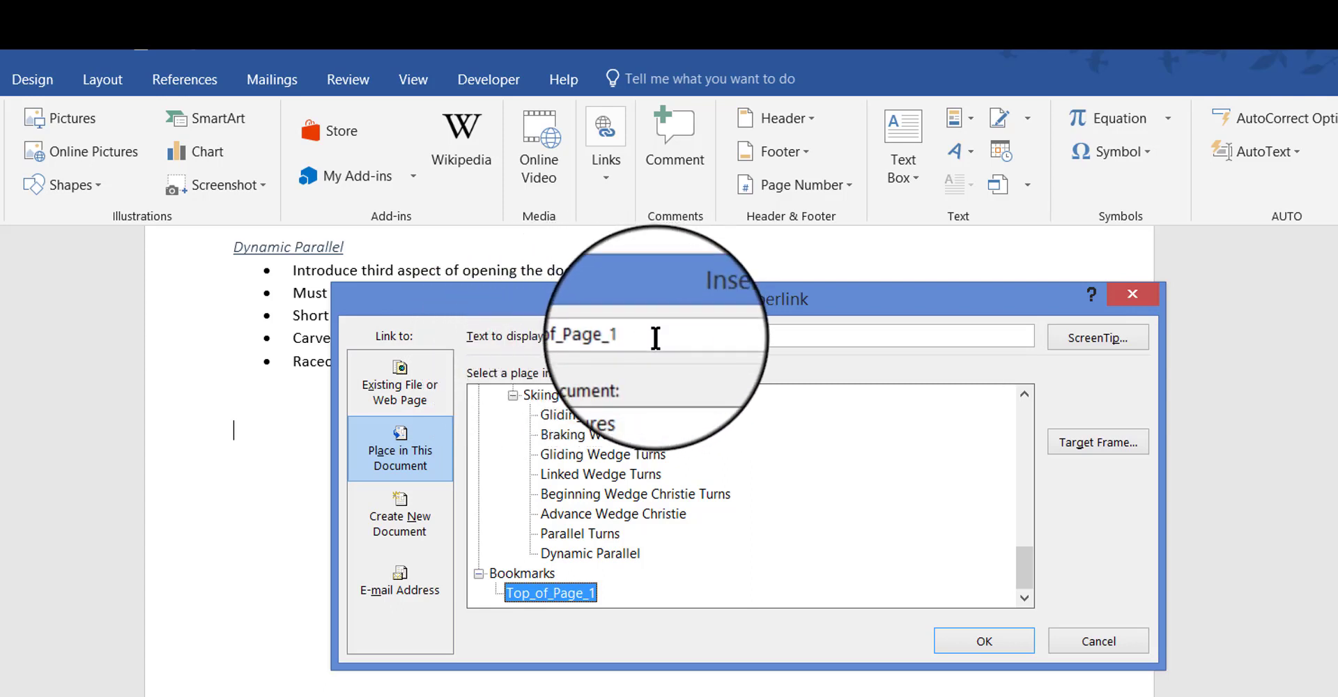
{"action": "left_click", "coordinate": [656, 339]}
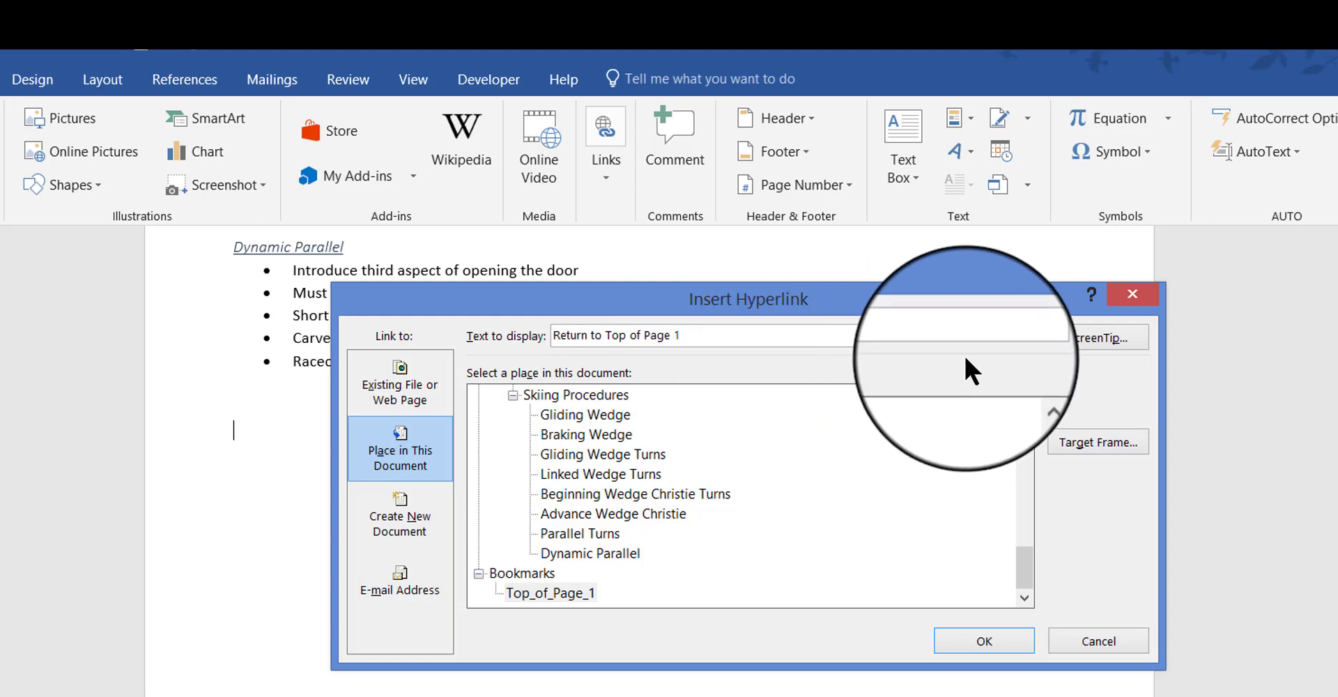
{"action": "left_click", "coordinate": [1077, 337]}
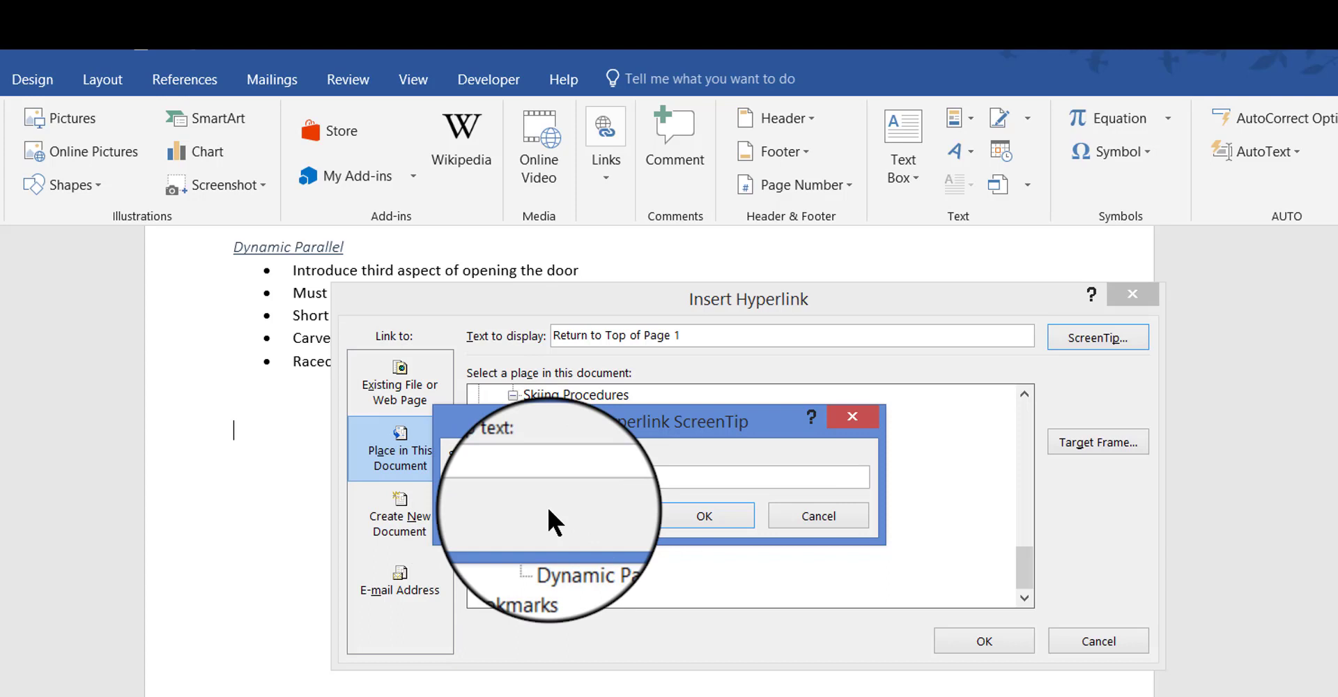
{"action": "type", "text": "Return to Top"}
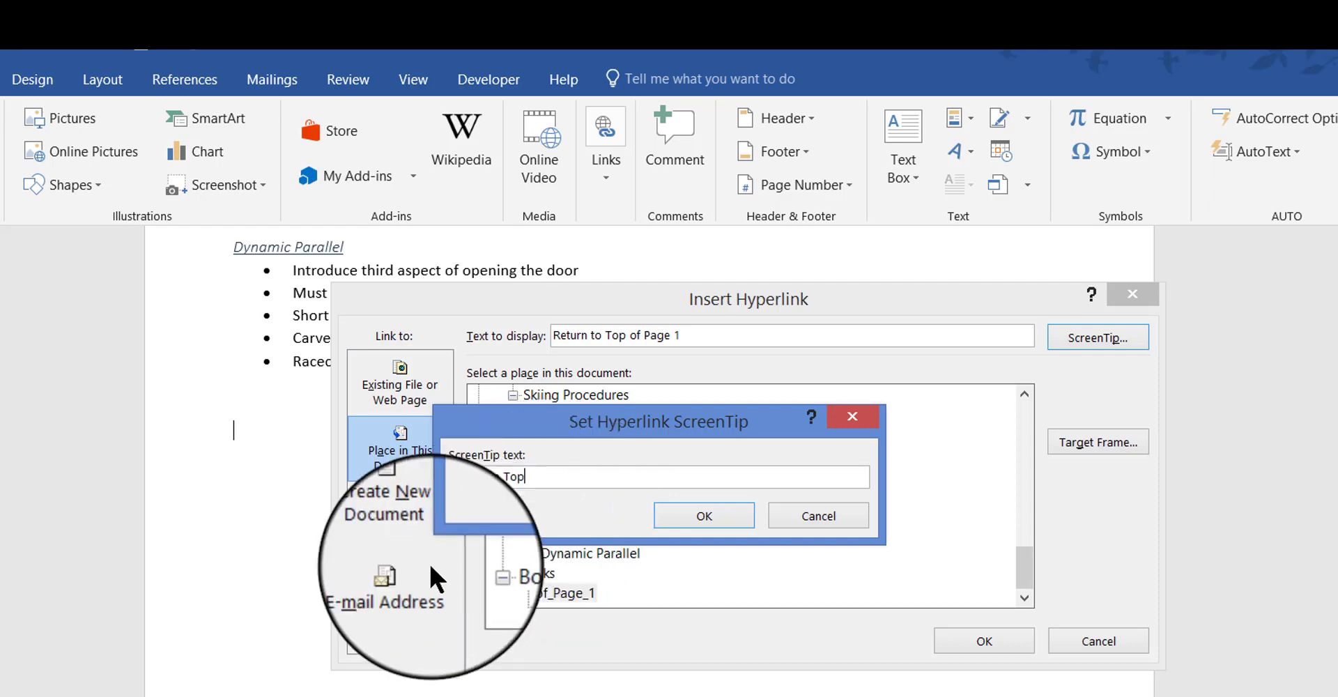
{"action": "left_click", "coordinate": [671, 517]}
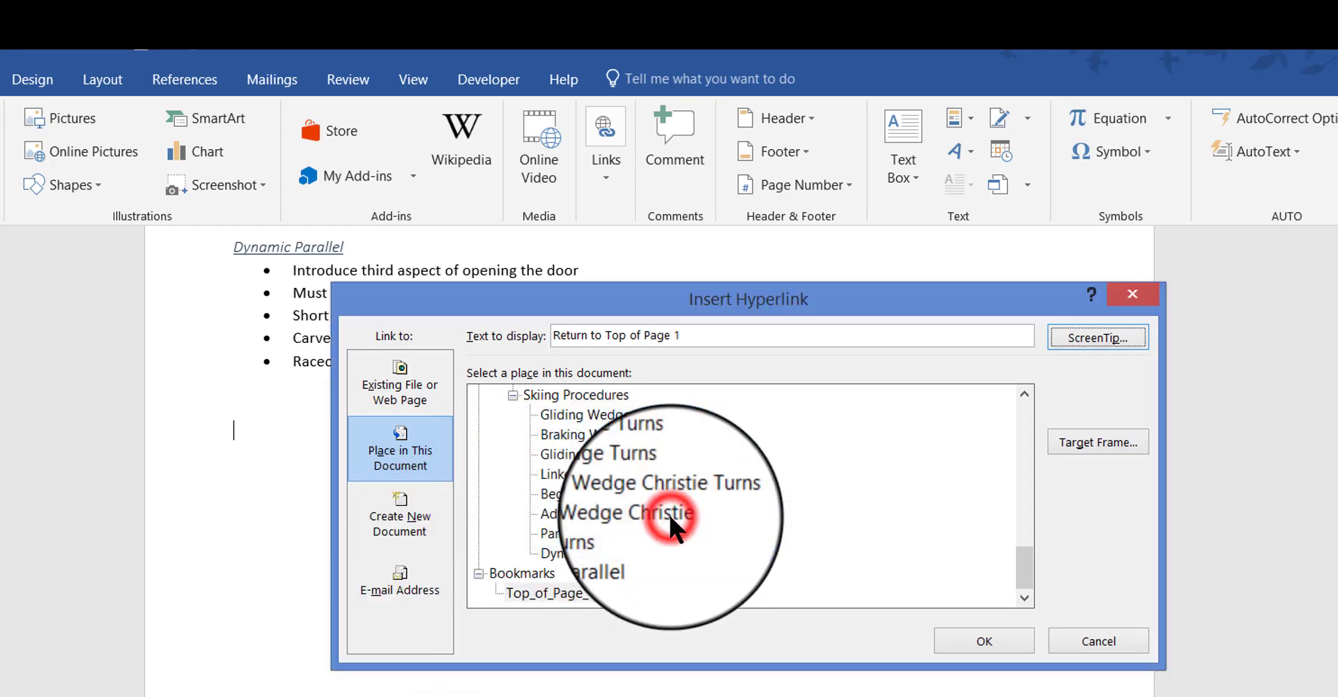
- Insert the hyperlink, then make the 'Return to Top of Page 1' text bold and blue
{"action": "left_click", "coordinate": [956, 650]}
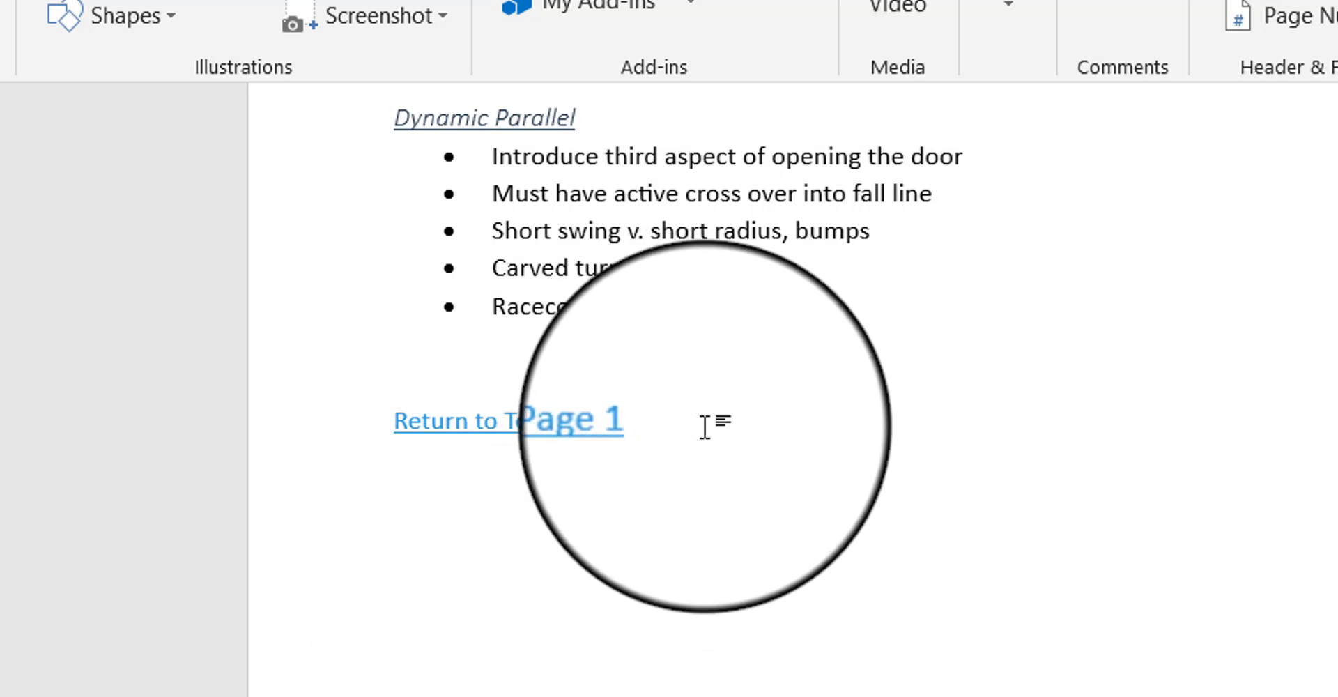
{"action": "left_click_drag", "start_coordinate": [705, 427], "coordinate": [355, 437]}
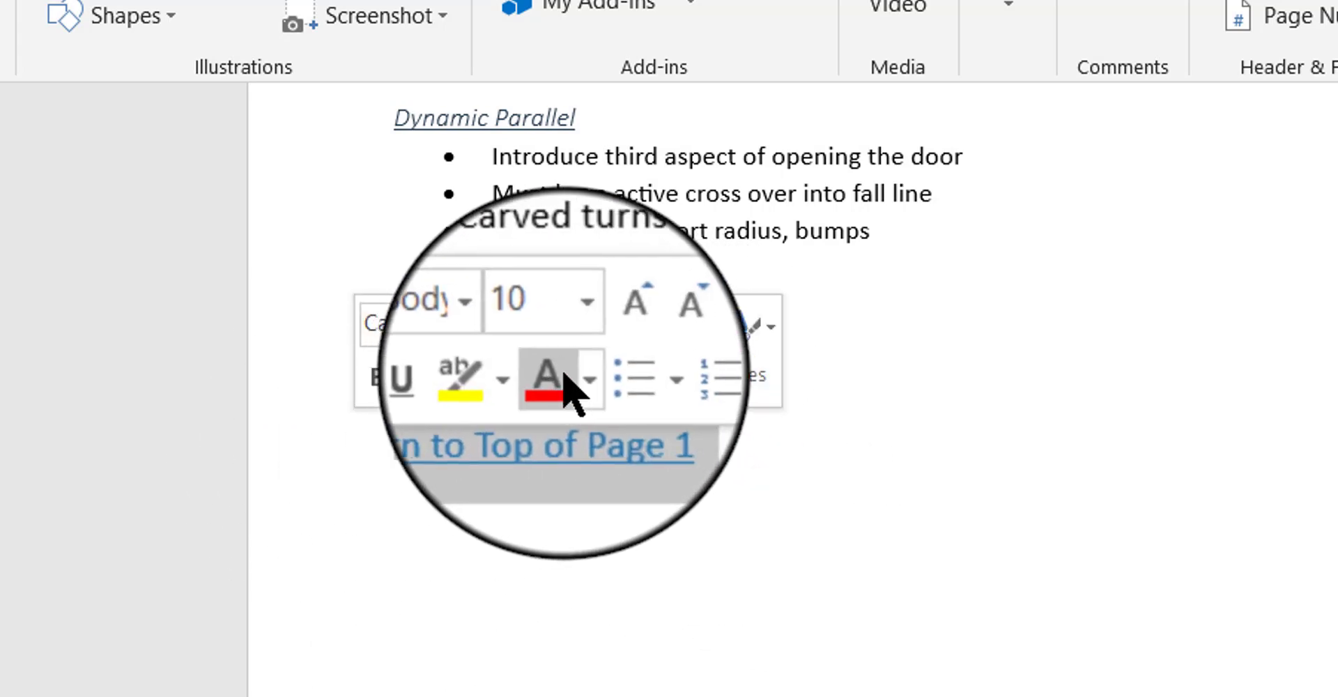
{"action": "left_click", "coordinate": [579, 376]}
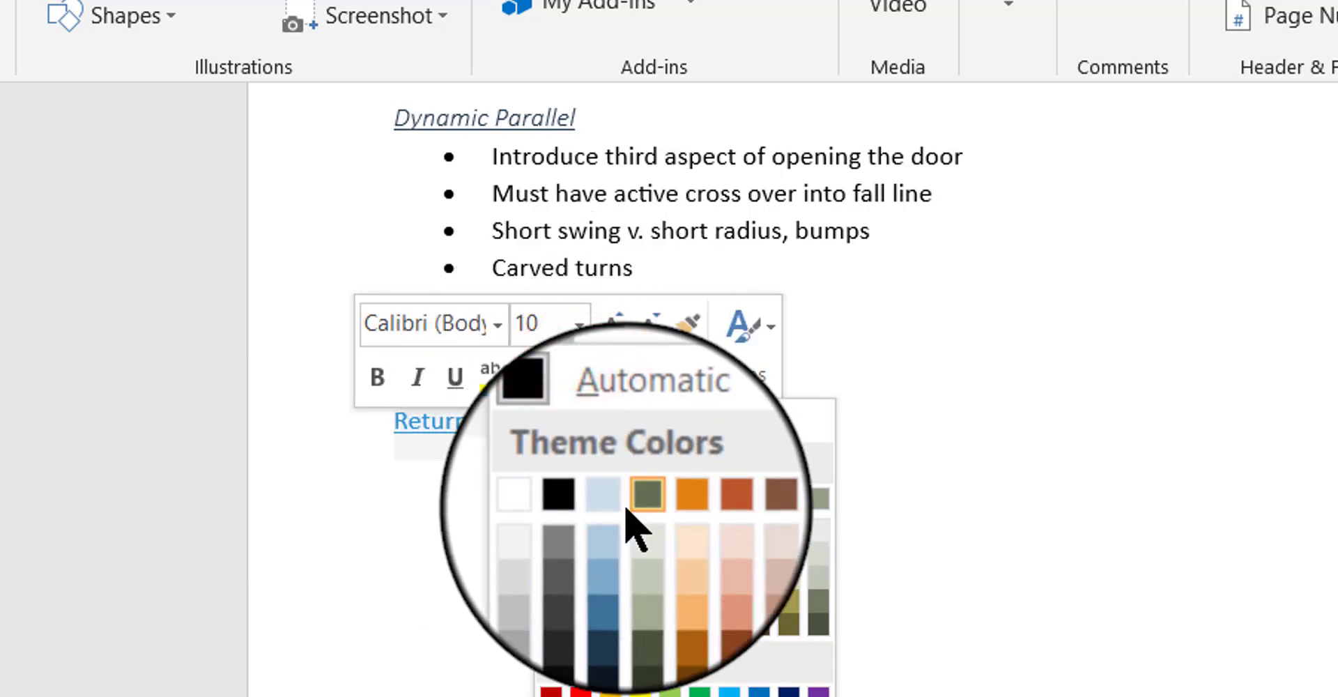
{"action": "left_click", "coordinate": [759, 692]}
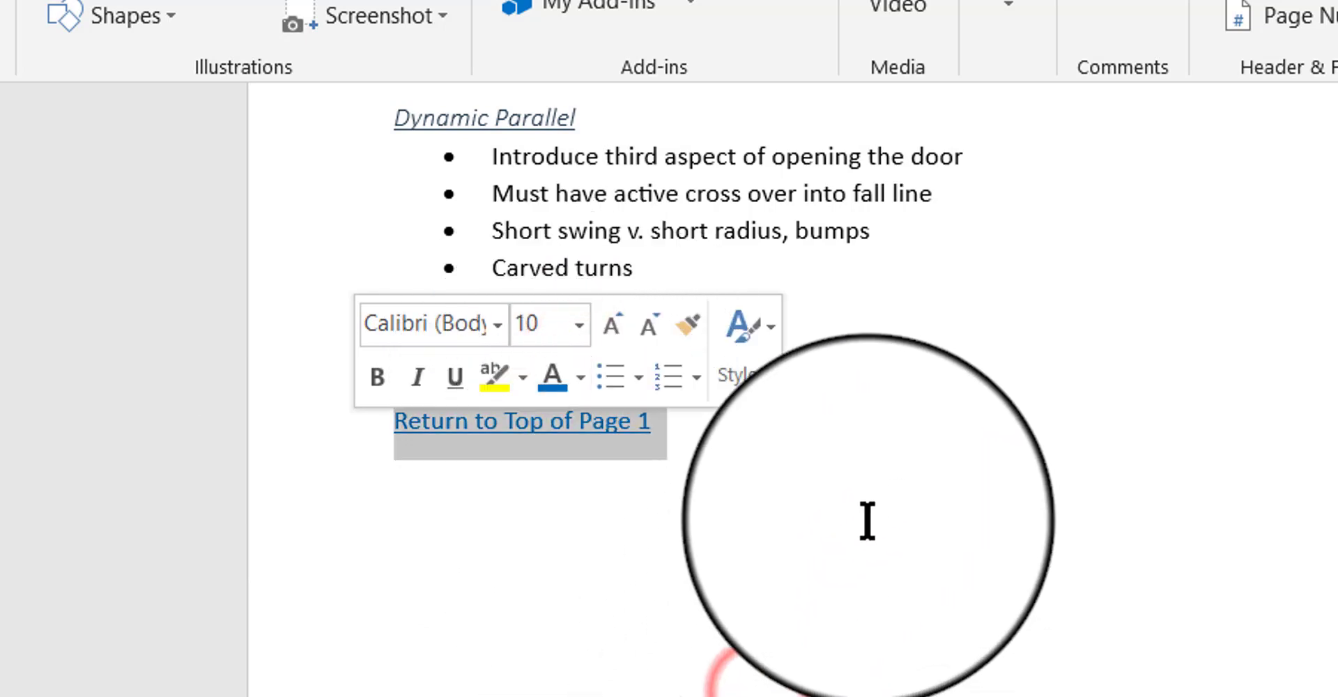
{"action": "left_click", "coordinate": [377, 380]}
{"action": "left_click", "coordinate": [819, 512]}
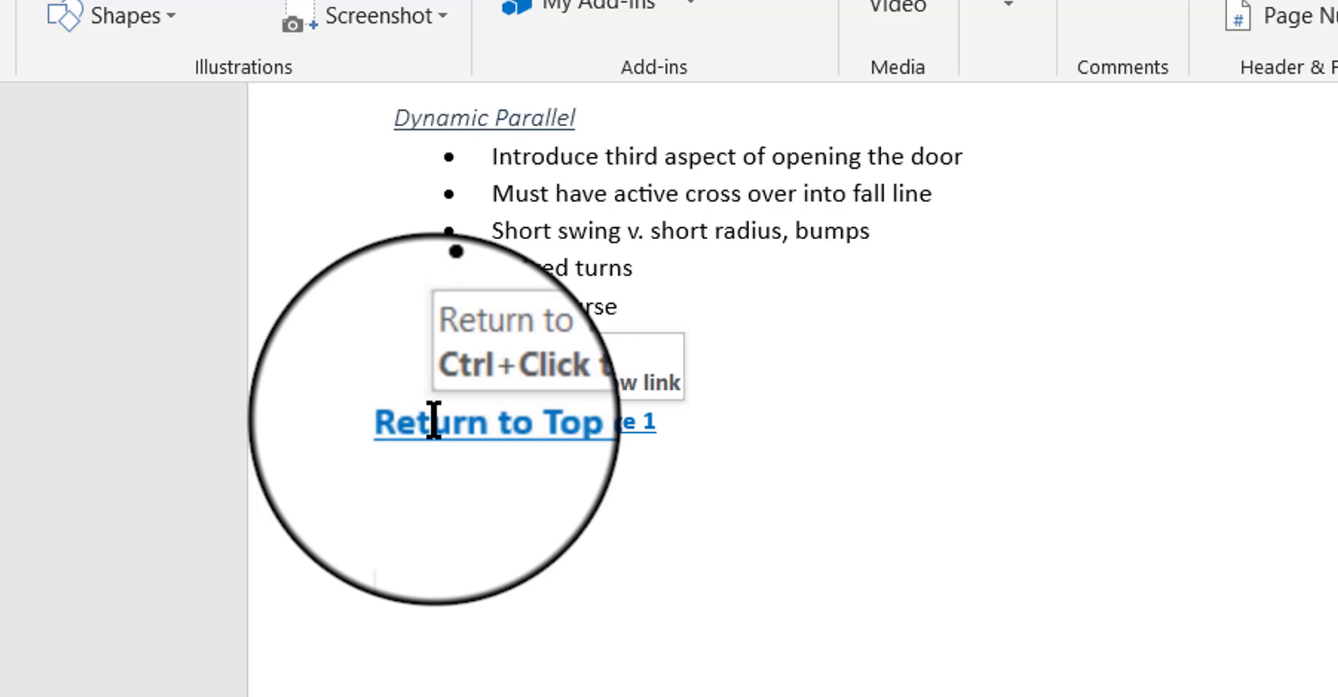
- Follow the 'Return to Top of Page 1' link to jump back to the Skiing title on page 1
{"action": "left_click", "coordinate": [434, 422], "text": "ctrl"}
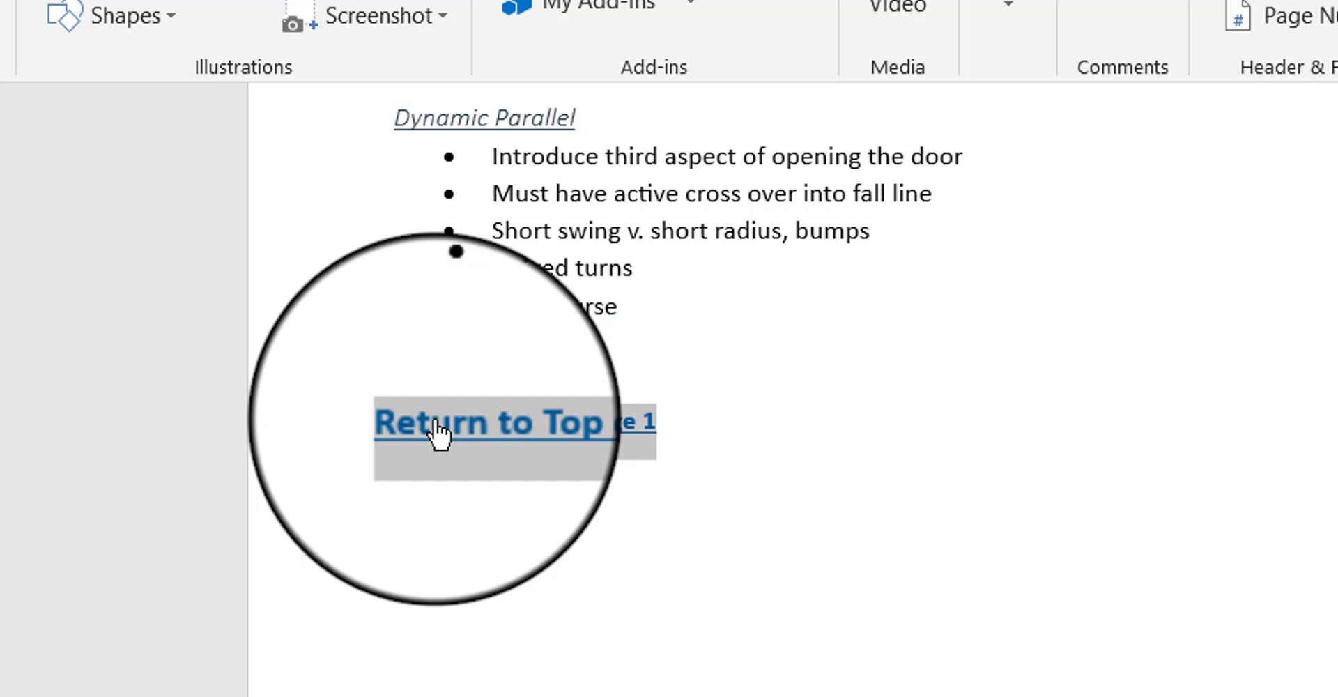
{"action": "left_click", "coordinate": [438, 431], "text": "ctrl"}
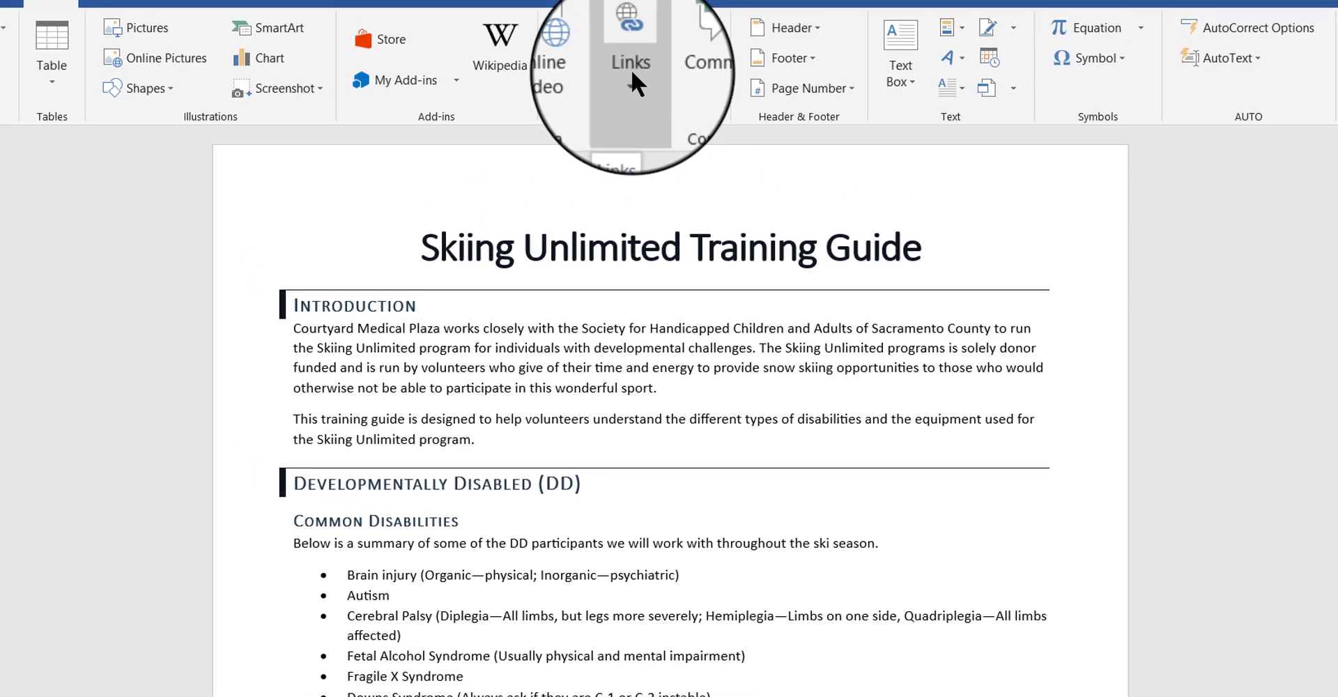
{"action": "left_click", "coordinate": [633, 76]}
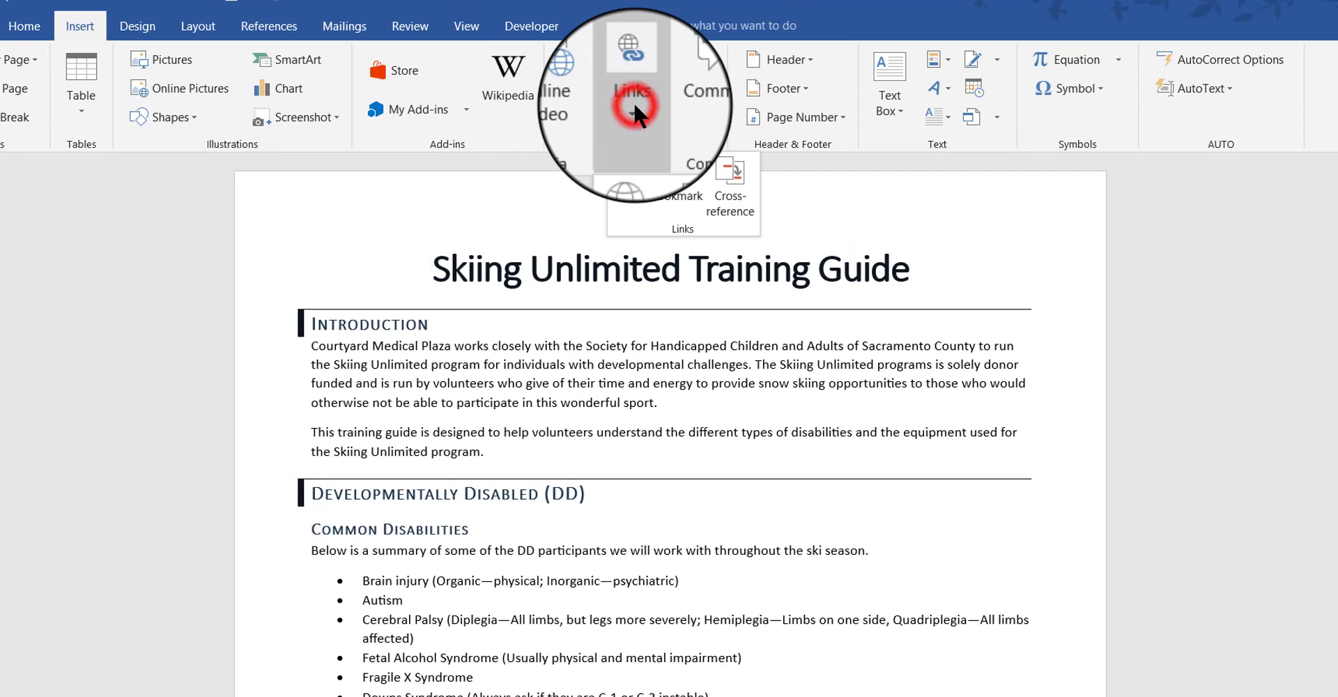
{"action": "left_click", "coordinate": [679, 185]}
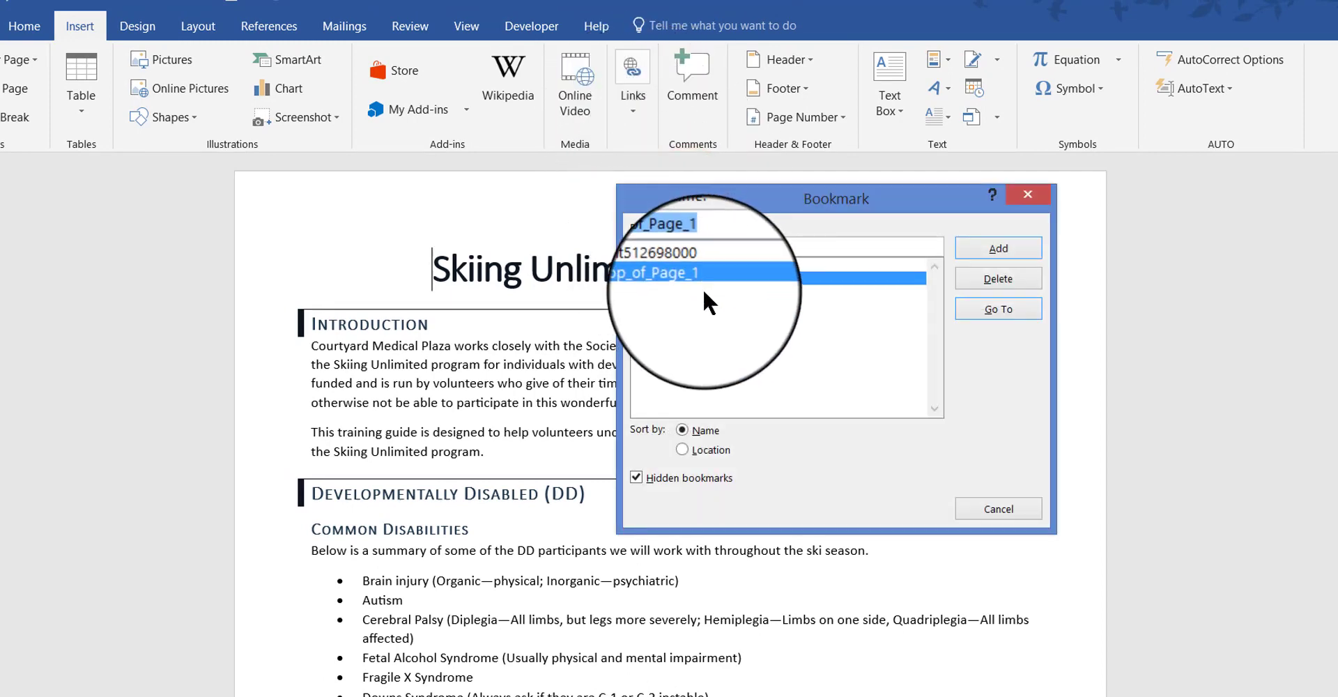
{"action": "left_click", "coordinate": [990, 508]}
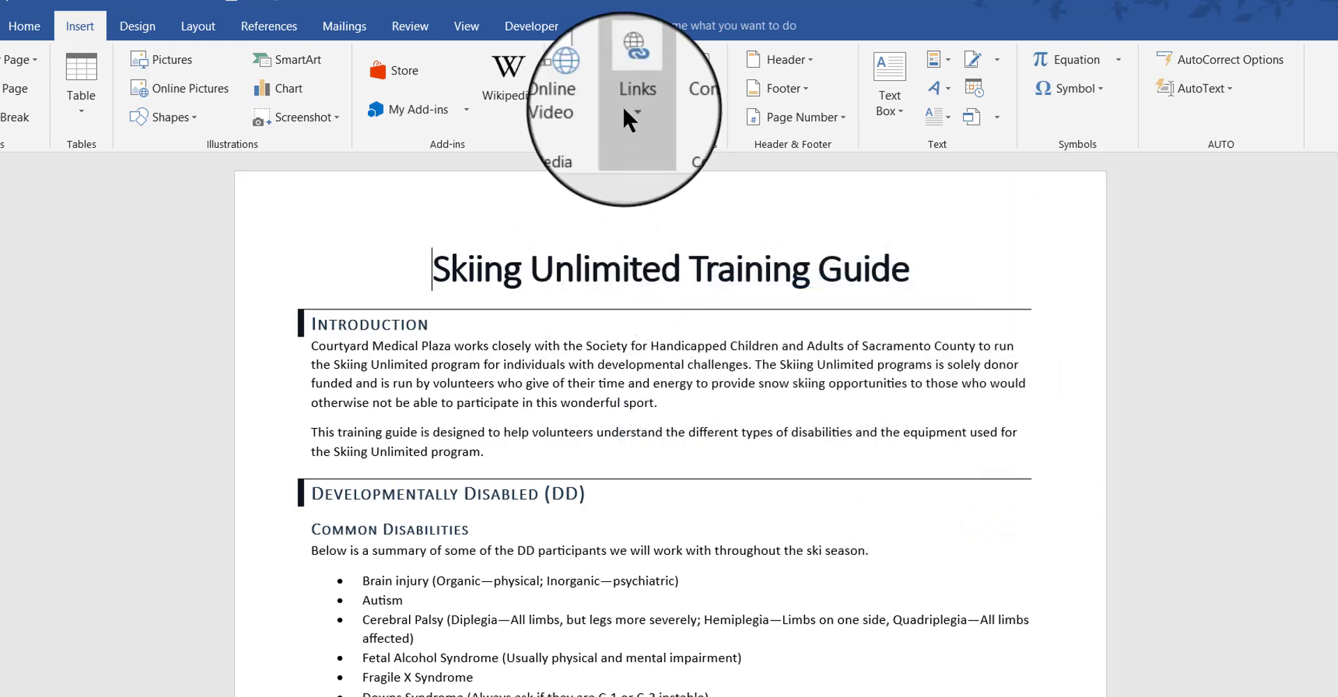
{"action": "left_click", "coordinate": [633, 87]}
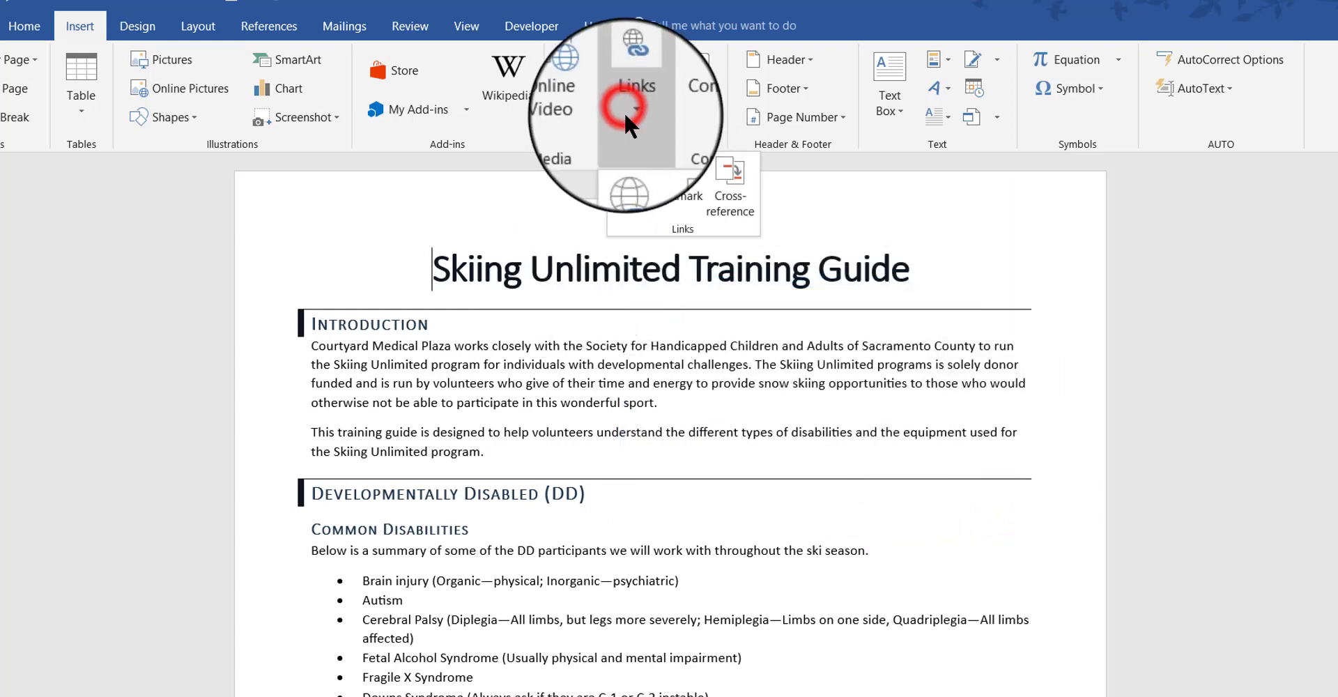
{"action": "left_click", "coordinate": [630, 198]}
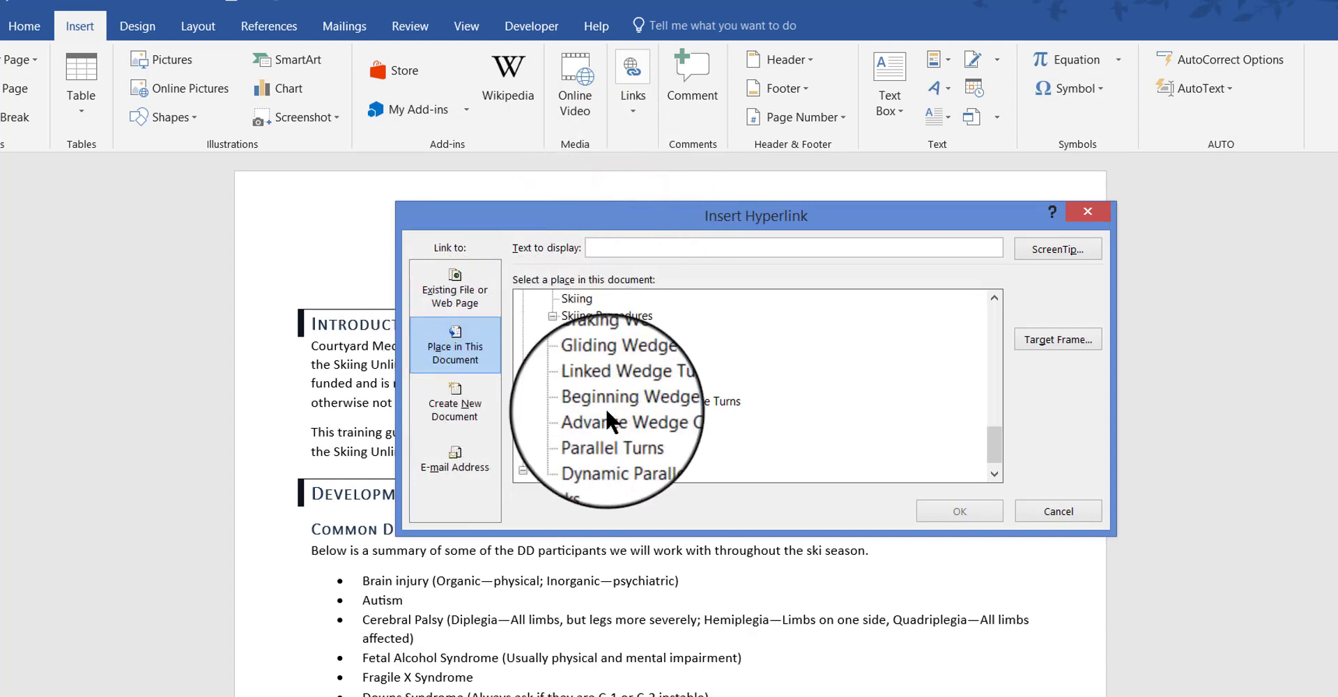
{"action": "left_click", "coordinate": [1058, 511]}
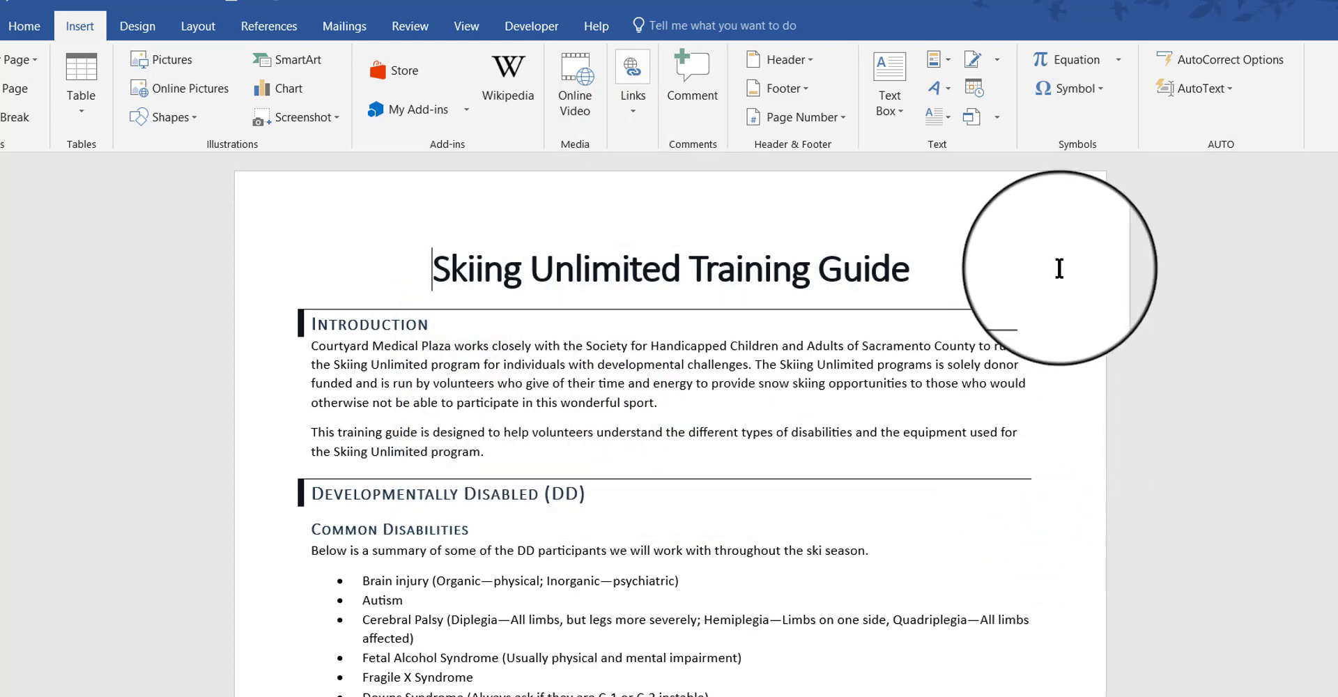